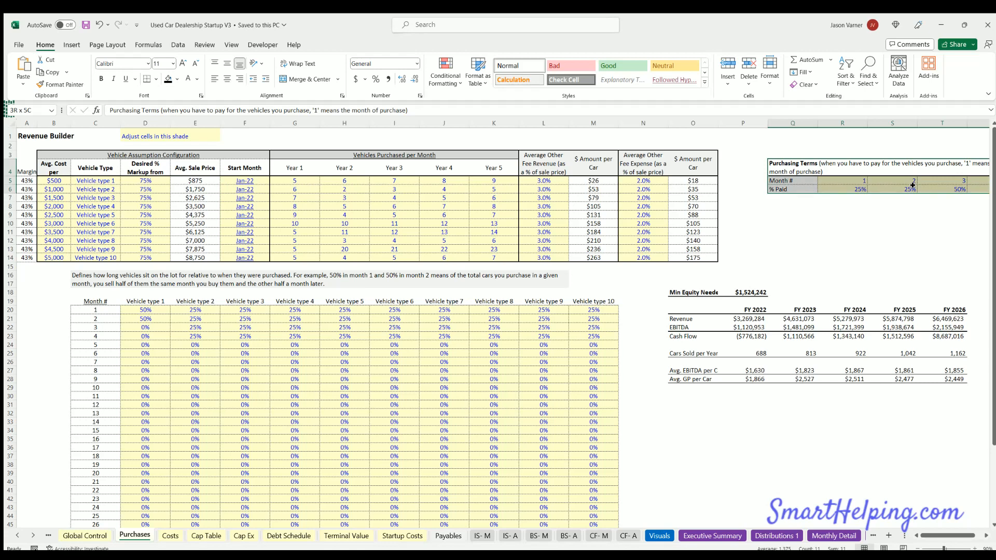
Review the month 1 payment percentage and the Year 1 vehicles purchased per month for the different vehicle types.
{"action": "left_click", "coordinate": [853, 189]}
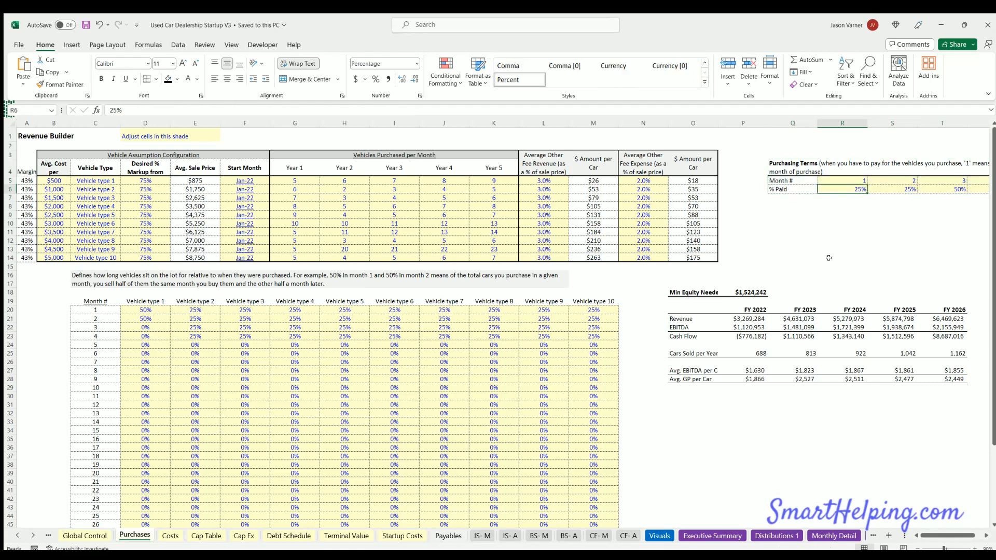
{"action": "left_click", "coordinate": [288, 182]}
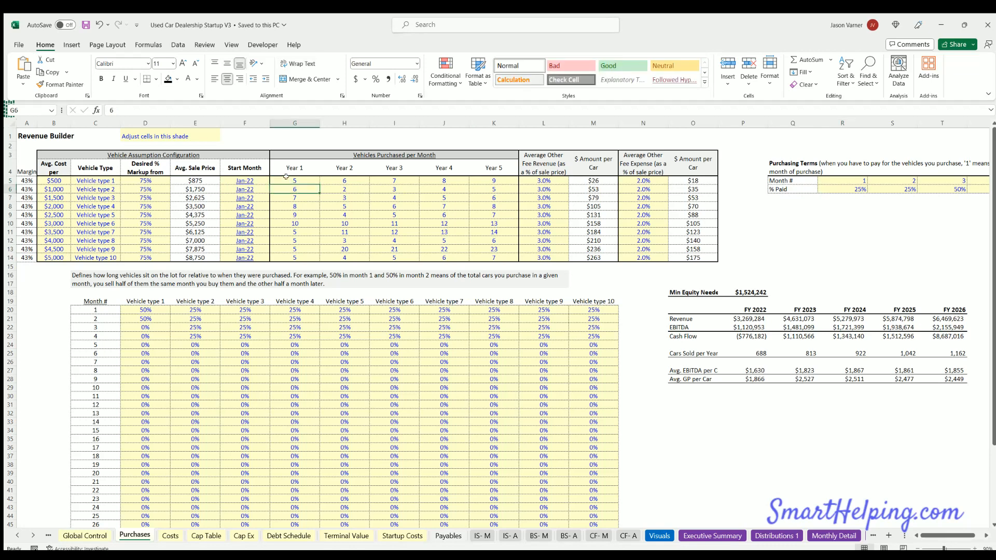
{"action": "key", "text": "Down"}
{"action": "key", "text": "Down"}
{"action": "key", "text": "Down"}
{"action": "key", "text": "Down"}
{"action": "key", "text": "Down"}
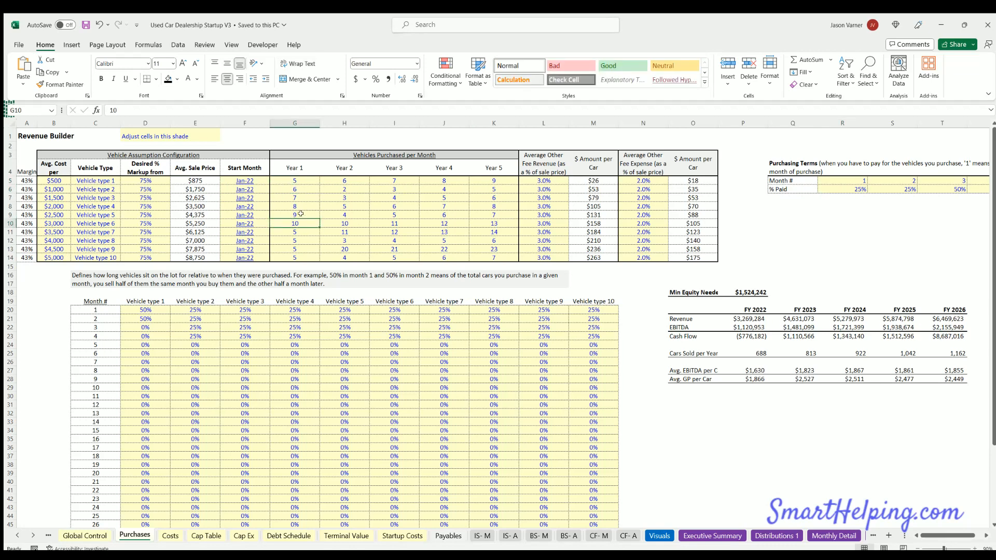
{"action": "left_click", "coordinate": [290, 179]}
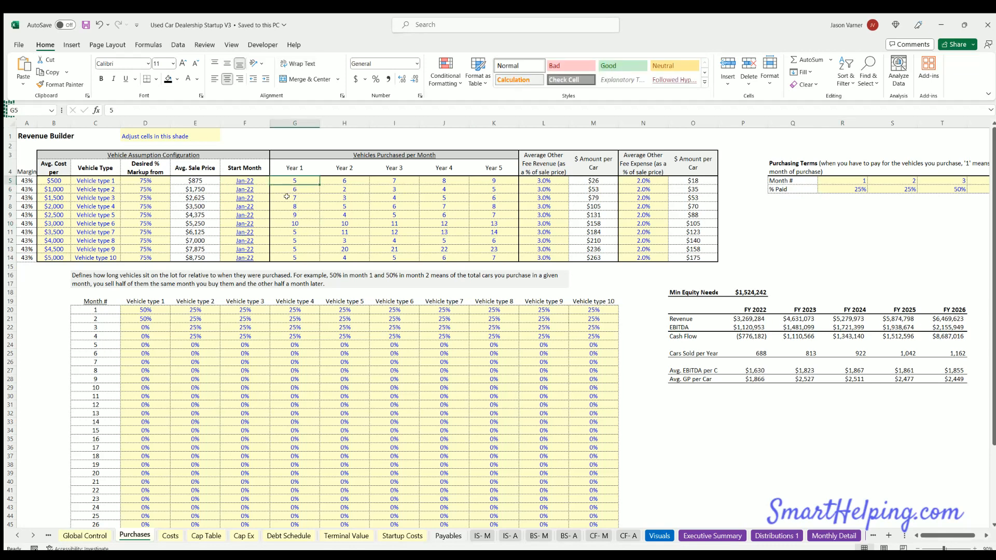
{"action": "key", "text": "Down"}
{"action": "key", "text": "Down"}
{"action": "left_click", "coordinate": [303, 179]}
{"action": "scroll", "coordinate": [952, 268], "scroll_direction": "right", "scroll_amount": 1}
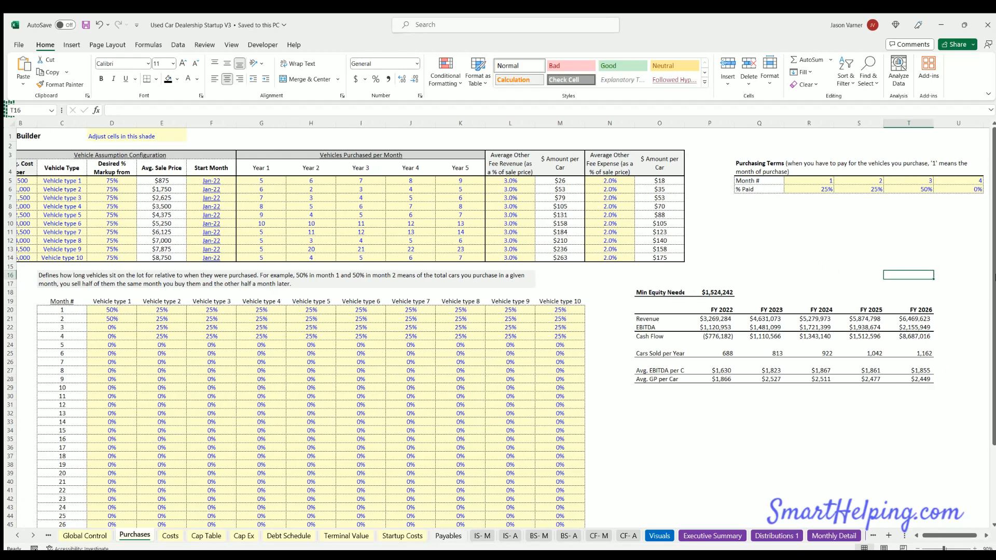
Set the Purchasing Terms % Paid to 100% for month 1 and 0% for months 2 and 3.
{"action": "left_click", "coordinate": [794, 179]}
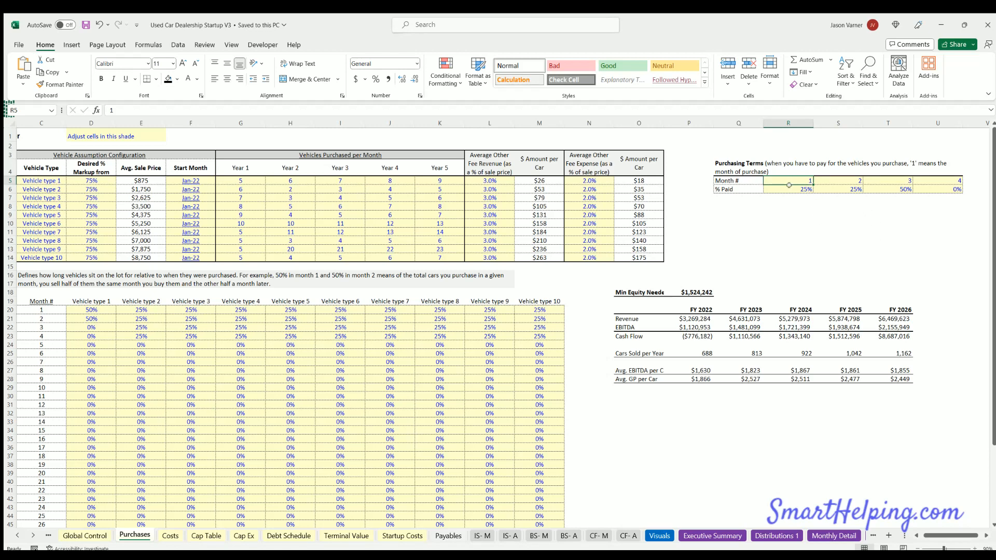
{"action": "left_click", "coordinate": [788, 186]}
{"action": "type", "text": "100"}
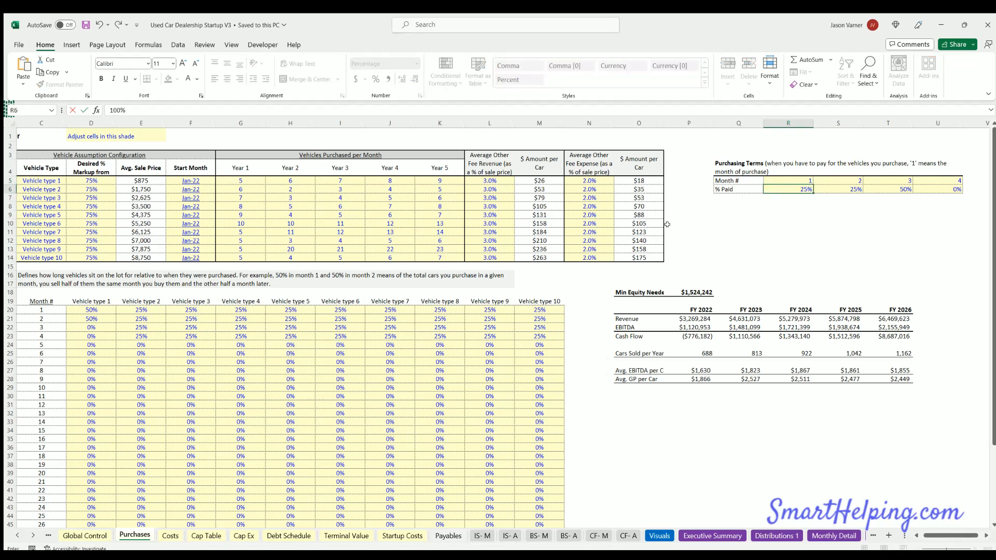
{"action": "key", "text": "Tab"}
{"action": "type", "text": "0"}
{"action": "key", "text": "Tab"}
{"action": "type", "text": "0"}
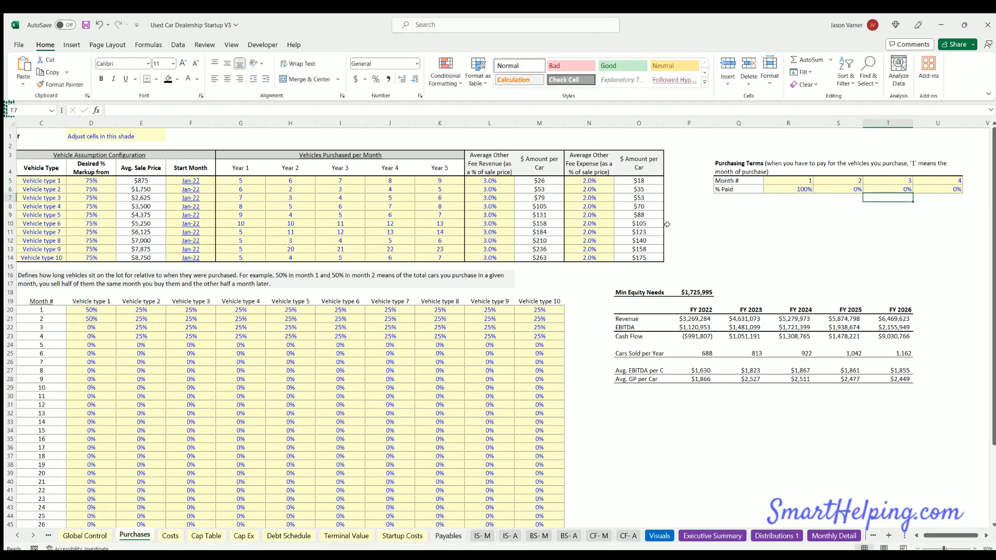
Enter =1/3 as the month 1 % Paid in the Purchasing Terms and fill it across through month 3.
{"action": "left_click", "coordinate": [789, 185]}
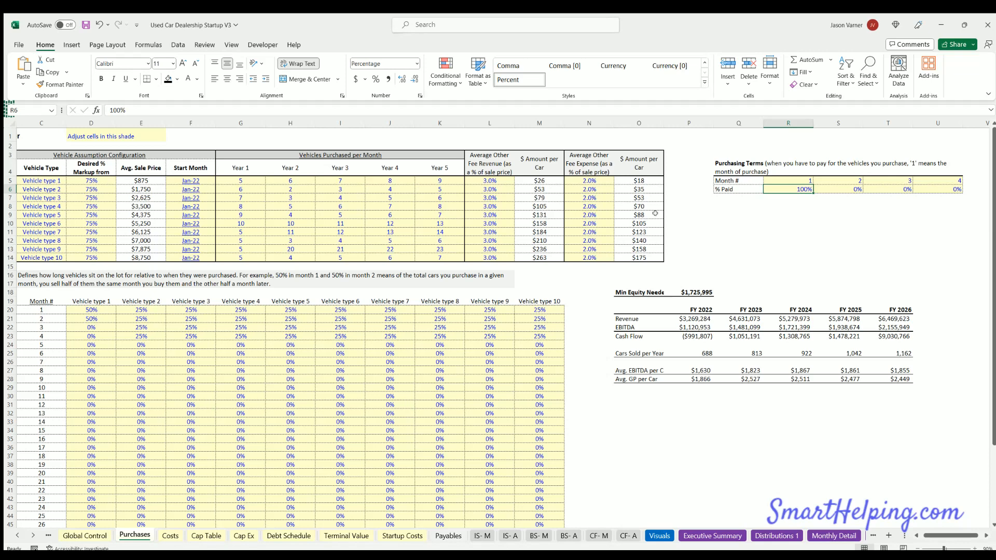
{"action": "type", "text": "=1/3"}
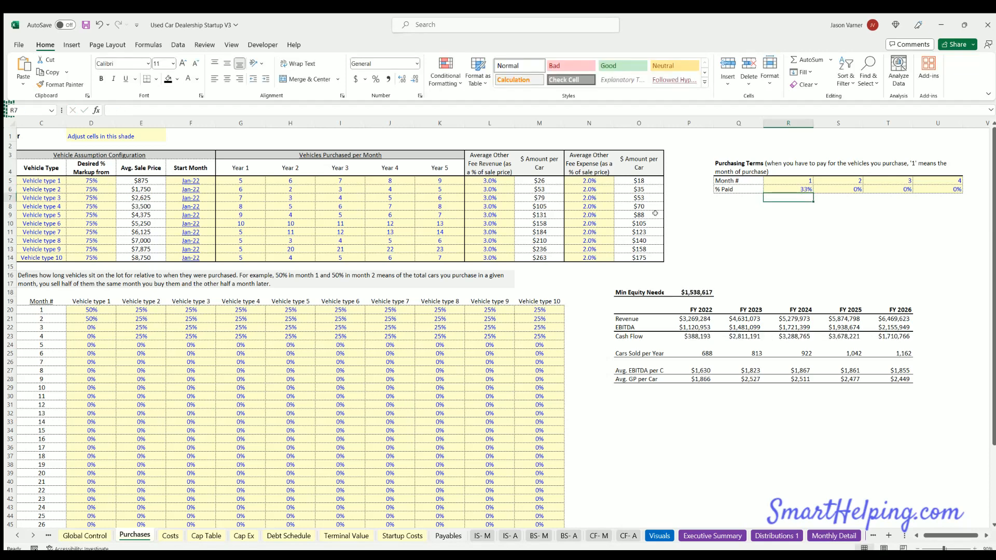
{"action": "key", "text": "Tab"}
{"action": "left_click", "coordinate": [806, 188]}
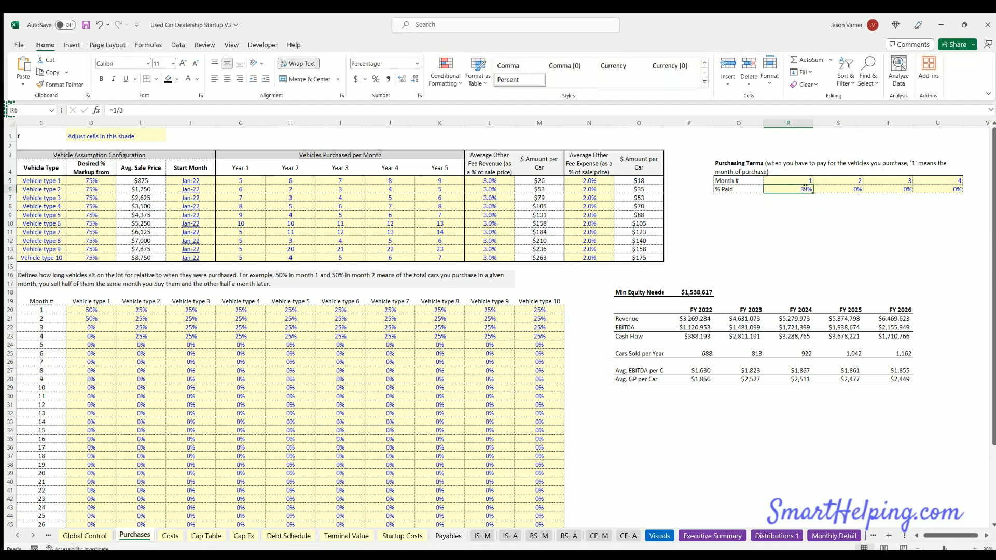
{"action": "left_click_drag", "start_coordinate": [813, 193], "coordinate": [907, 190]}
{"action": "left_click", "coordinate": [858, 190]}
{"action": "left_click", "coordinate": [902, 190]}
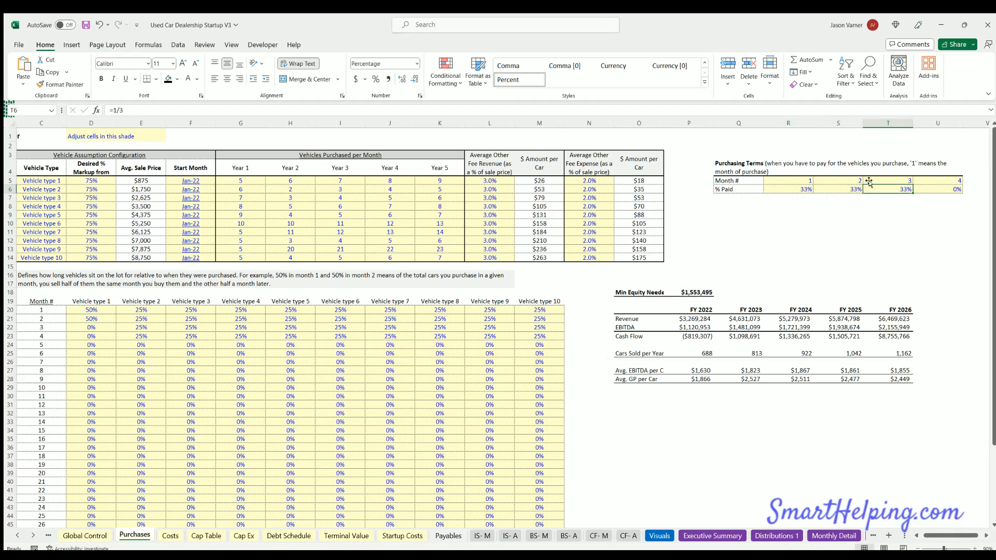
Examine how long Vehicle type 1 sits on the lot in the monthly sell-through percentage table.
{"action": "left_click_drag", "start_coordinate": [938, 535], "coordinate": [927, 534]}
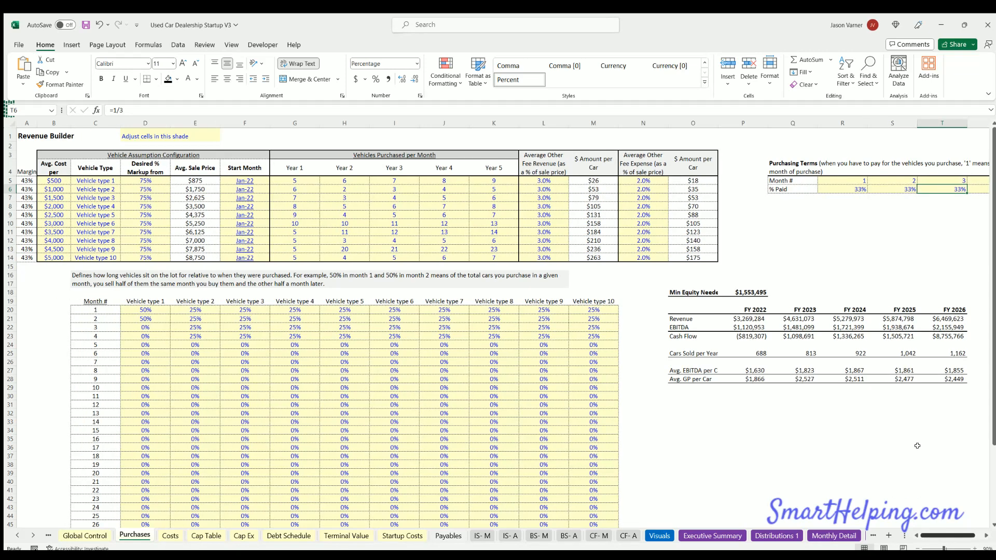
{"action": "left_click_drag", "start_coordinate": [148, 307], "coordinate": [137, 396]}
{"action": "left_click", "coordinate": [149, 310]}
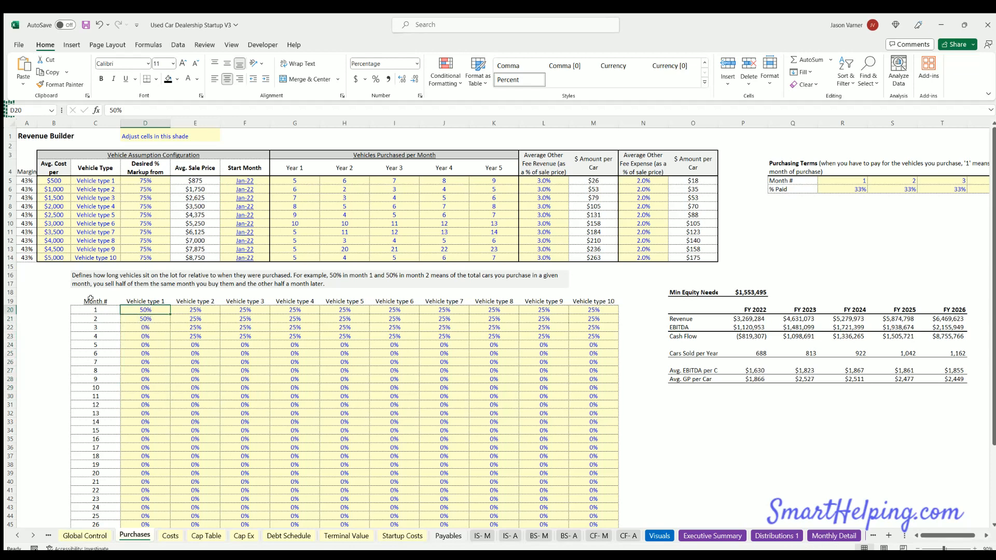
Examine the % Paid for months 1 to 3 in the Purchasing Terms and the minimum equity needed.
{"action": "left_click_drag", "start_coordinate": [929, 540], "coordinate": [935, 539]}
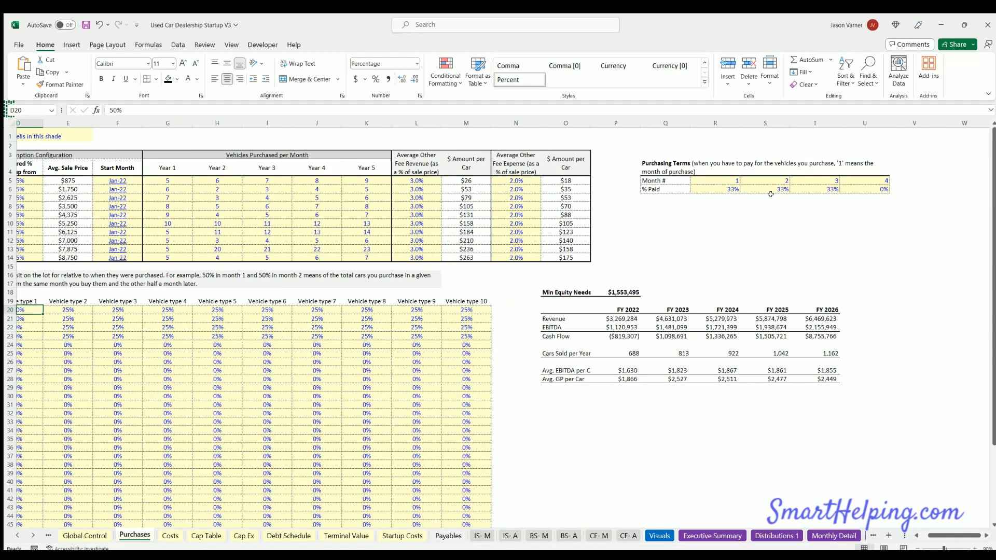
{"action": "left_click", "coordinate": [743, 206]}
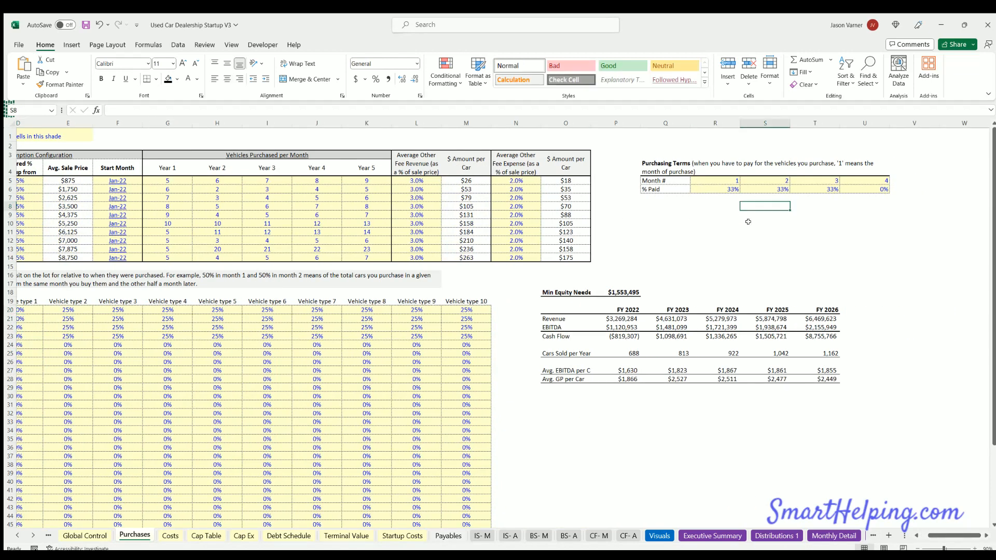
{"action": "left_click", "coordinate": [722, 183]}
{"action": "left_click", "coordinate": [724, 188]}
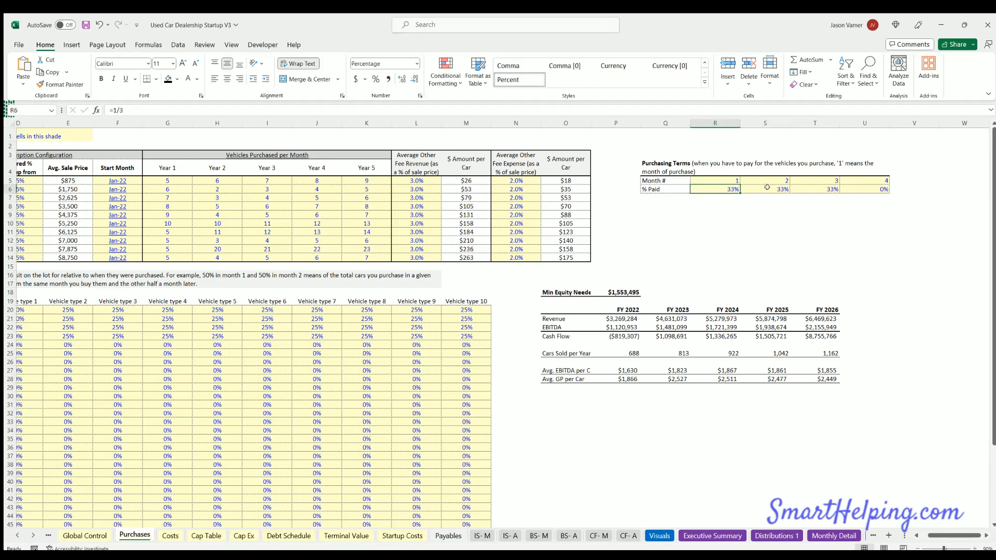
{"action": "left_click", "coordinate": [767, 187]}
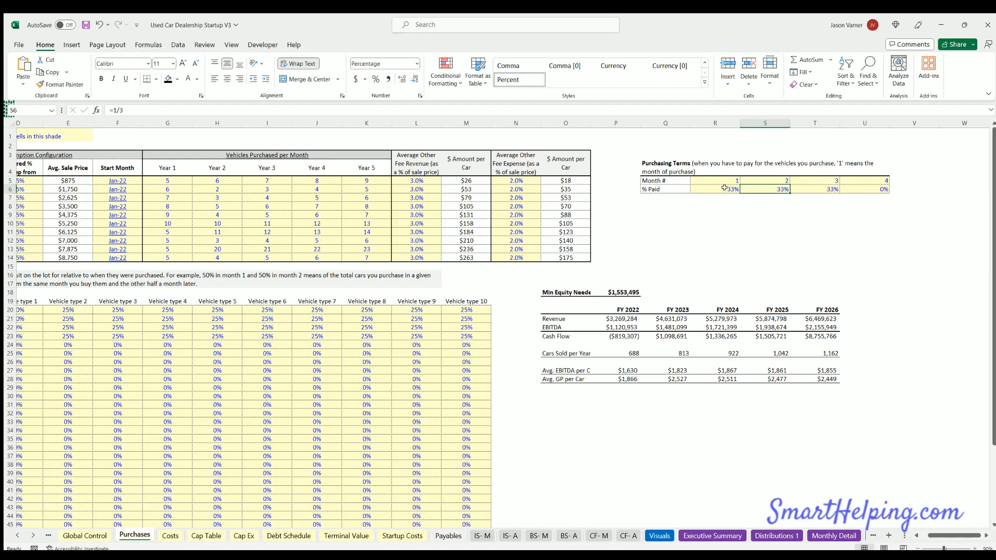
{"action": "left_click", "coordinate": [721, 180]}
{"action": "left_click", "coordinate": [721, 188]}
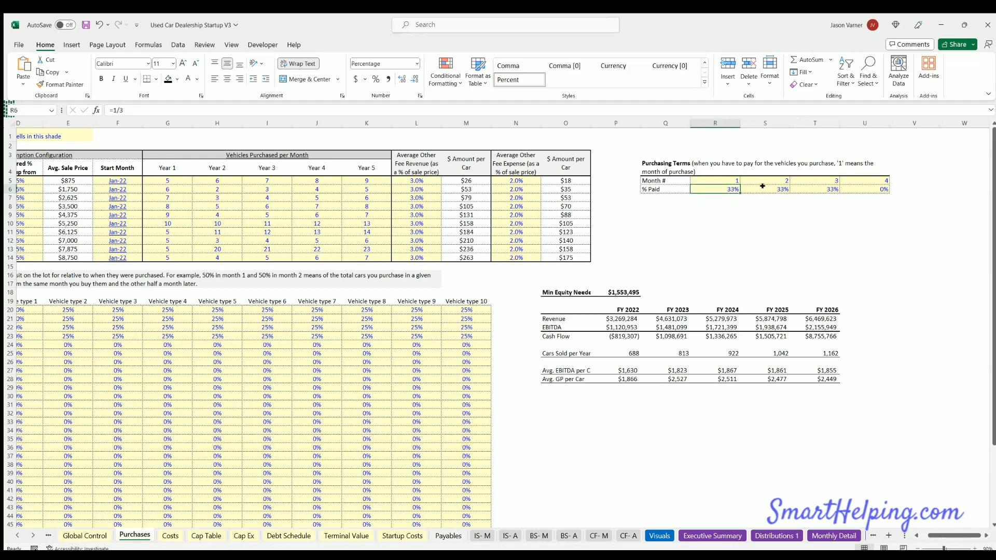
{"action": "left_click", "coordinate": [762, 187]}
{"action": "left_click", "coordinate": [813, 188]}
{"action": "left_click", "coordinate": [715, 185]}
{"action": "left_click", "coordinate": [619, 290]}
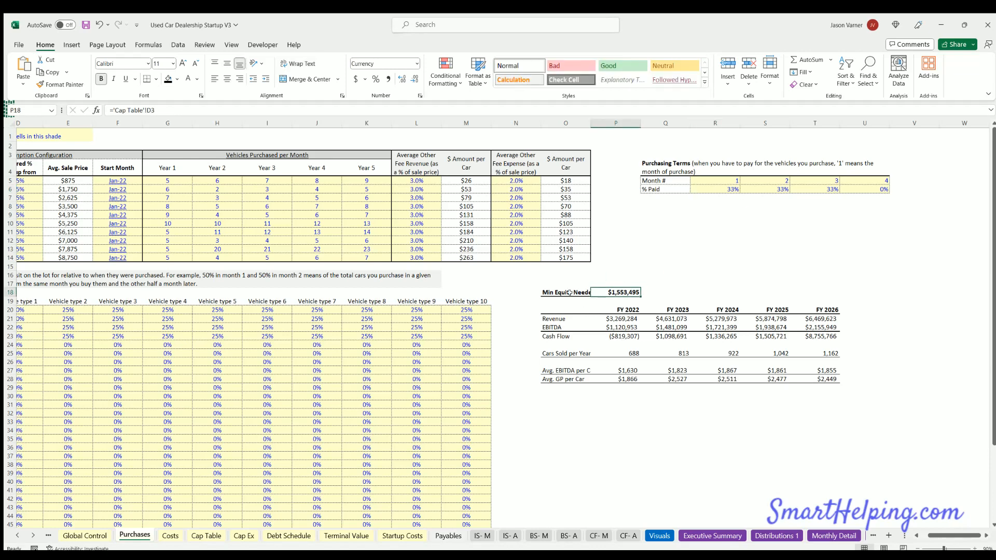
Set % Paid to 100% for month 1 and 0% for months 2 and 3, and check the minimum equity needed.
{"action": "left_click", "coordinate": [720, 190]}
{"action": "type", "text": "100"}
{"action": "key", "text": "Return"}
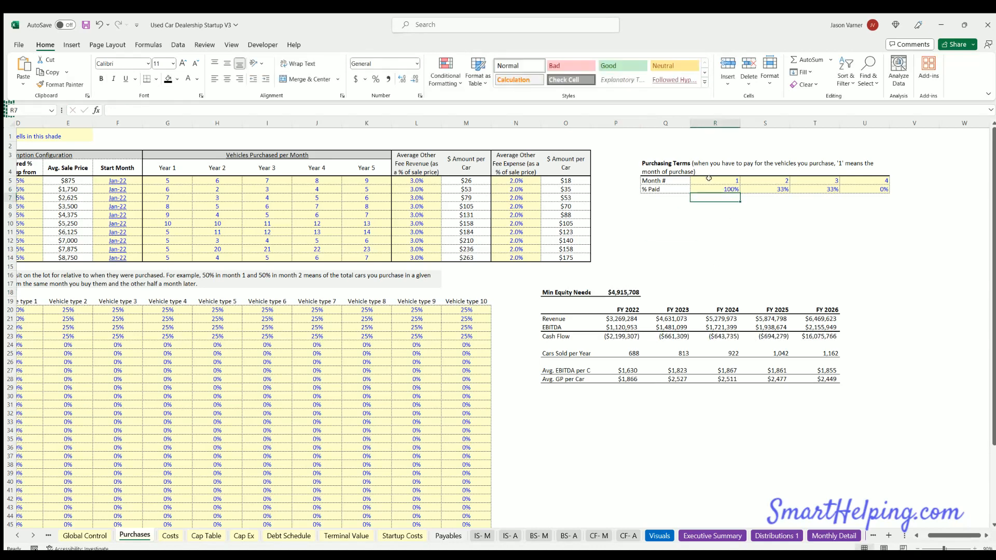
{"action": "key", "text": "Up"}
{"action": "key", "text": "Right"}
{"action": "type", "text": "0"}
{"action": "key", "text": "Right"}
{"action": "type", "text": "0"}
{"action": "key", "text": "Return"}
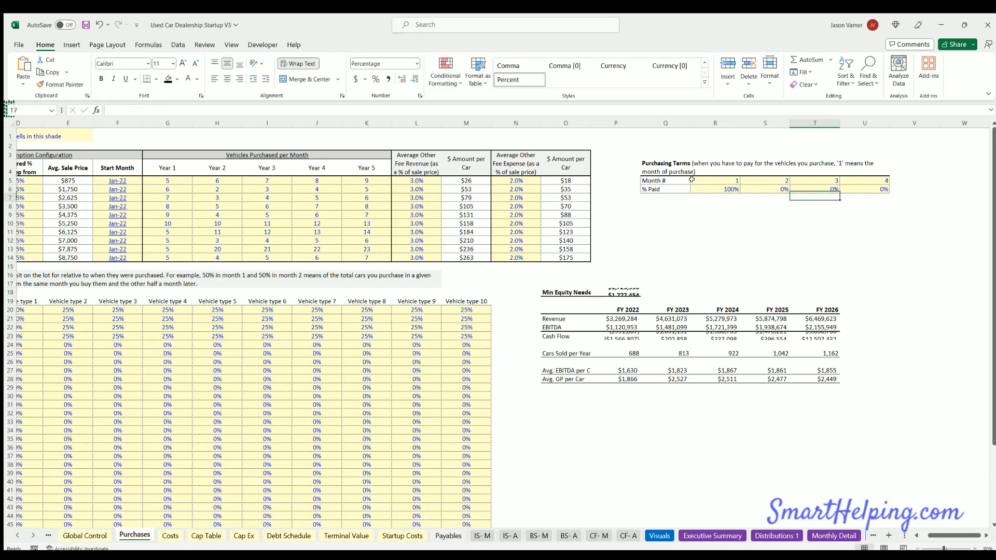
{"action": "left_click", "coordinate": [621, 291]}
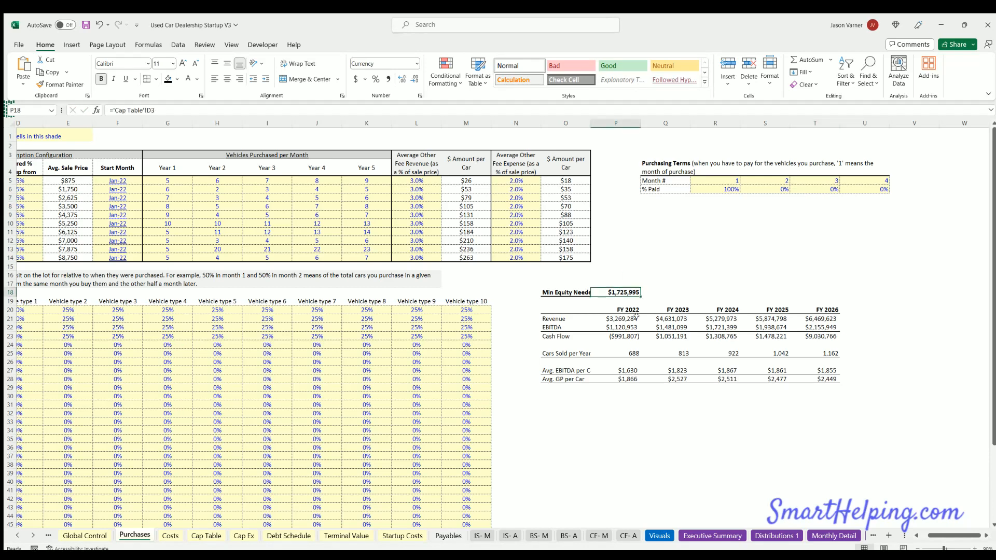
Undo the last three % Paid changes and check the minimum equity needed again.
{"action": "left_click", "coordinate": [96, 25]}
{"action": "left_click", "coordinate": [96, 25]}
{"action": "left_click", "coordinate": [96, 25]}
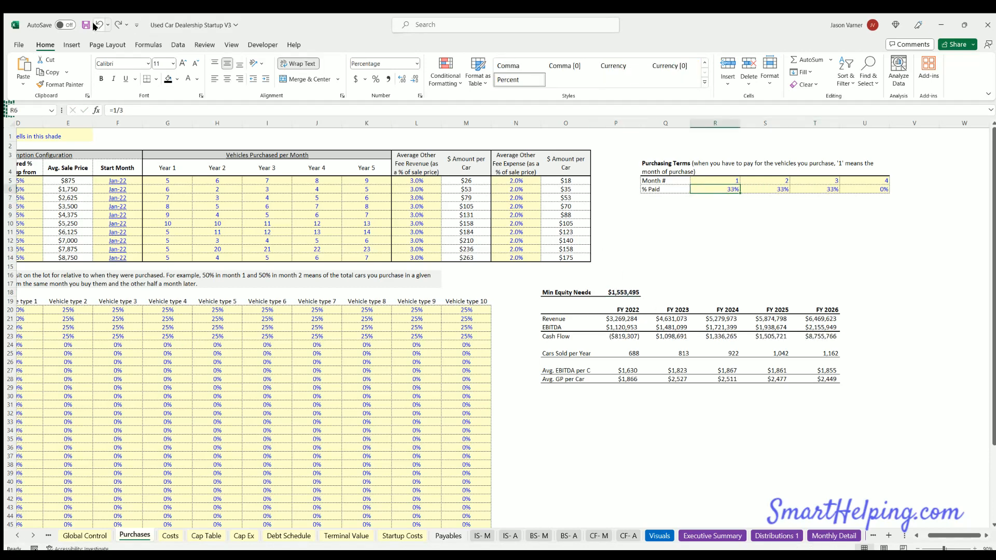
{"action": "left_click", "coordinate": [627, 292]}
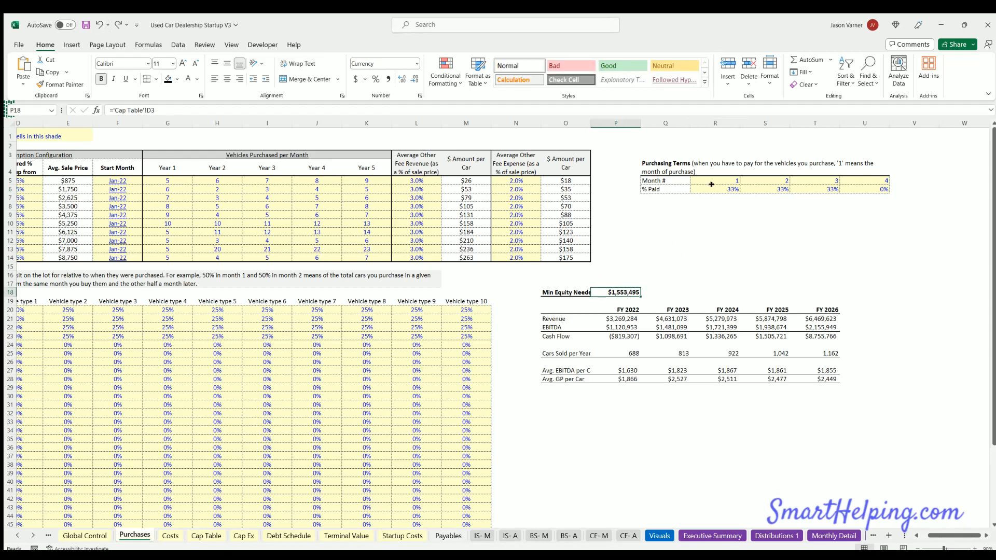
Review the vehicle types, their average costs and the Year 1 purchases per month in the Revenue Builder.
{"action": "left_click", "coordinate": [710, 185]}
{"action": "left_click_drag", "start_coordinate": [942, 536], "coordinate": [925, 535]}
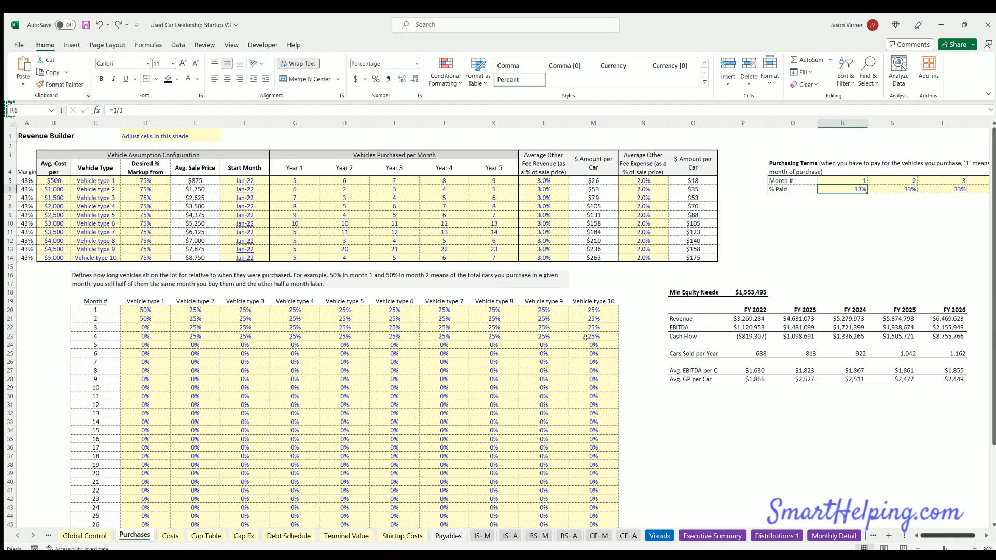
{"action": "left_click_drag", "start_coordinate": [93, 182], "coordinate": [94, 222]}
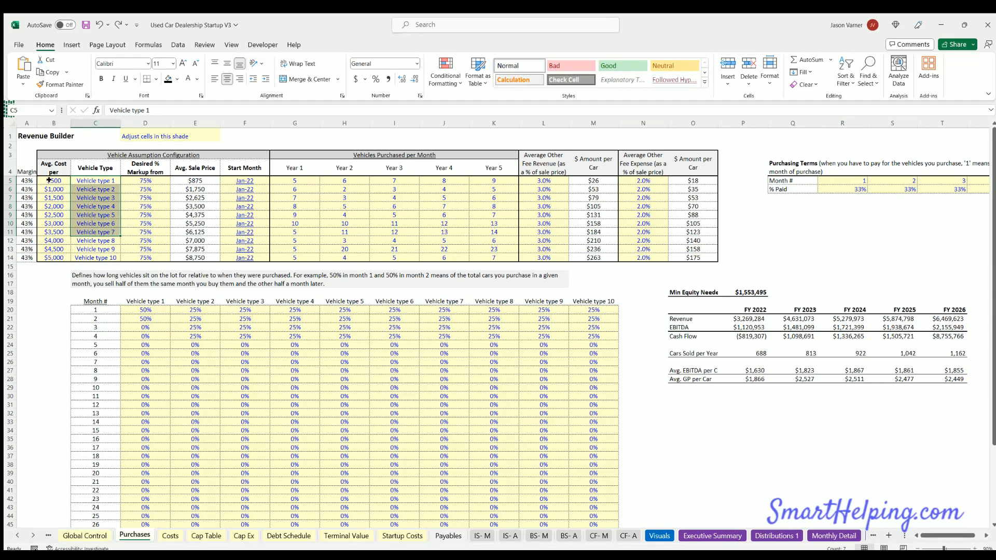
{"action": "left_click_drag", "start_coordinate": [49, 180], "coordinate": [54, 223]}
{"action": "left_click", "coordinate": [288, 180]}
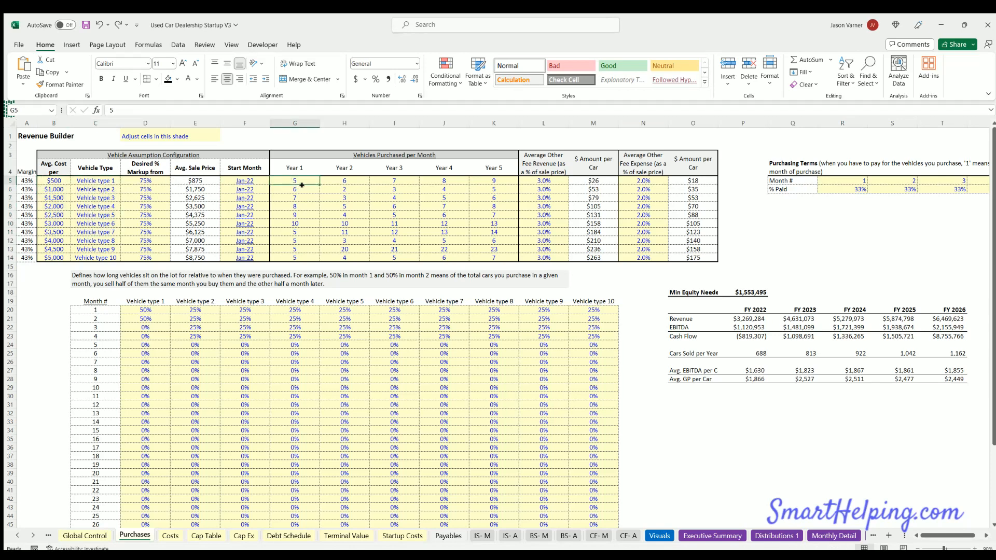
{"action": "left_click", "coordinate": [302, 190]}
{"action": "left_click", "coordinate": [302, 198]}
{"action": "left_click", "coordinate": [301, 204]}
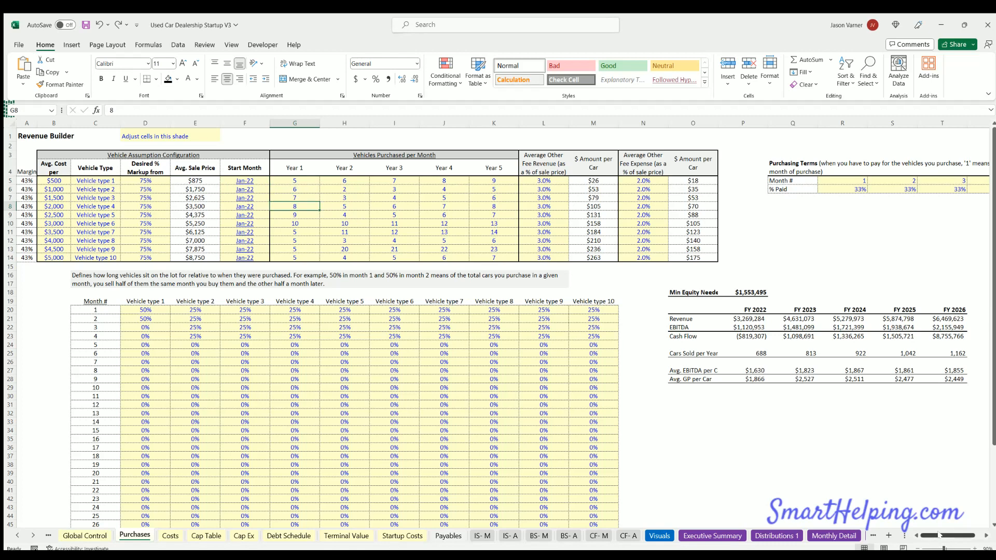
Save the workbook and return to the month 1 % Paid cell in the Purchasing Terms.
{"action": "left_click_drag", "start_coordinate": [941, 535], "coordinate": [947, 535]}
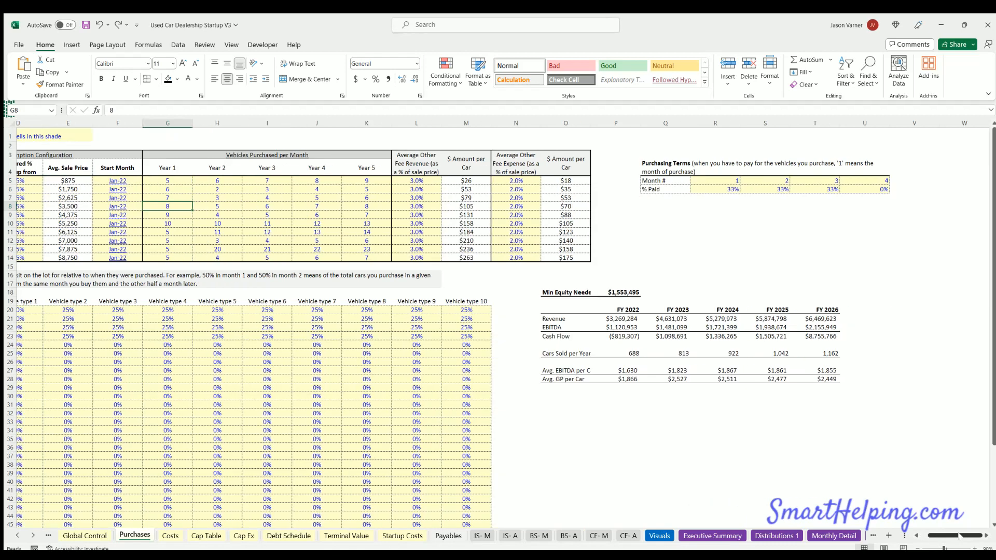
{"action": "left_click", "coordinate": [85, 24]}
{"action": "left_click", "coordinate": [716, 231]}
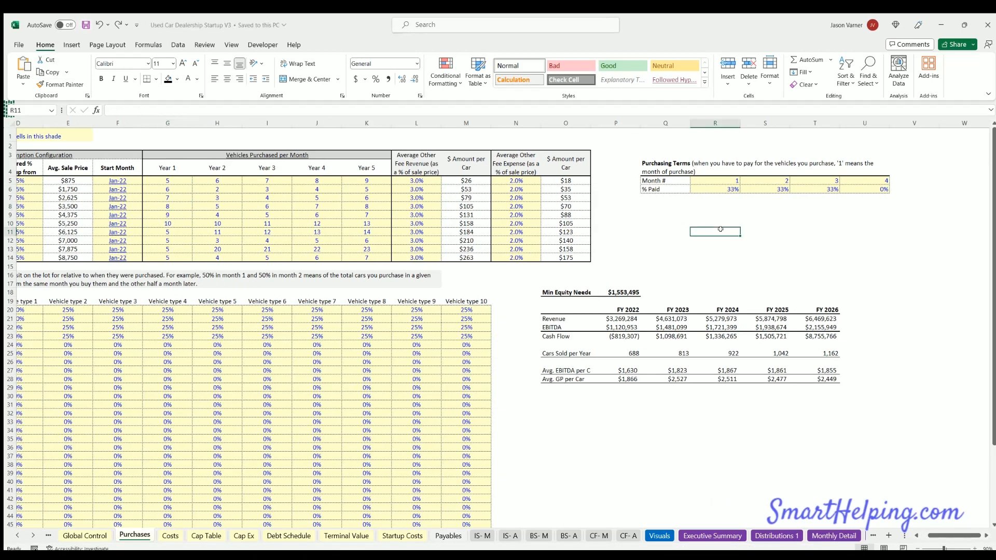
{"action": "left_click", "coordinate": [716, 187]}
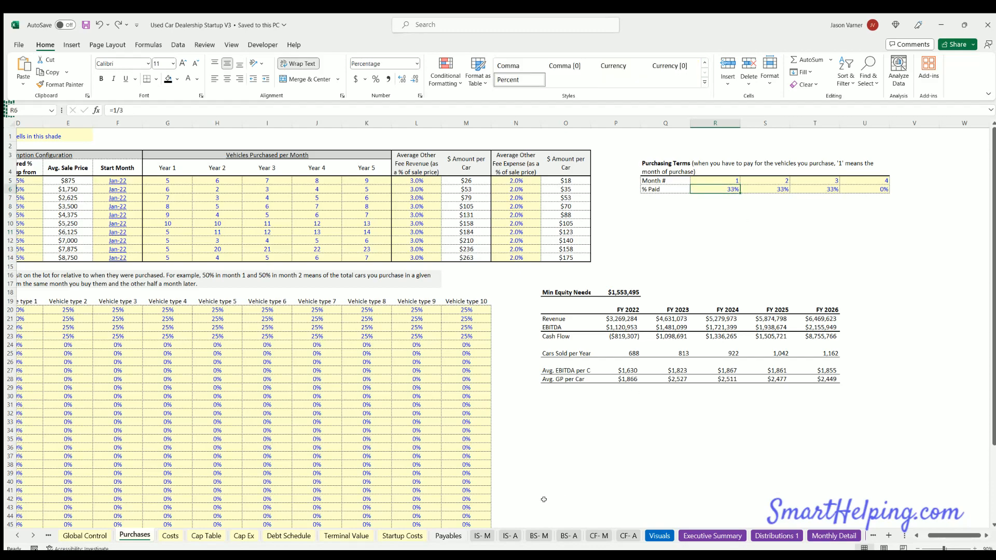
Open the monthly balance sheet and inspect the Accounts Payable row under Liabilities, including the Jan-22 formula.
{"action": "left_click", "coordinate": [538, 535]}
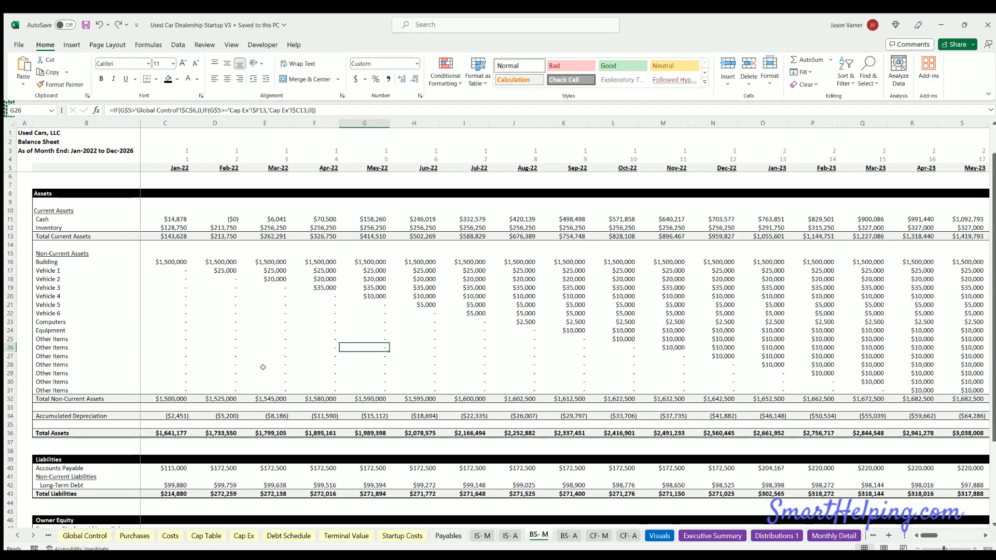
{"action": "scroll", "coordinate": [263, 367], "scroll_direction": "down", "scroll_amount": 4}
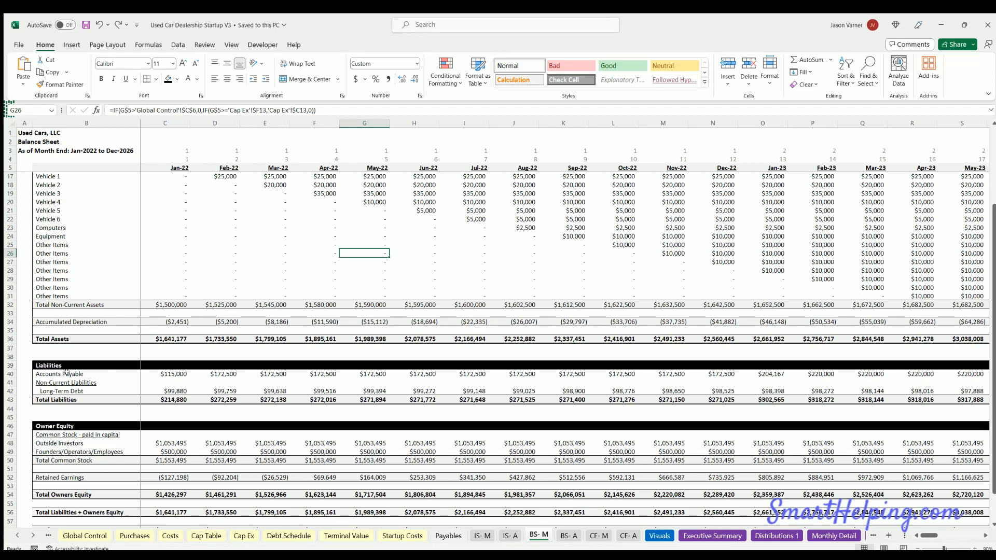
{"action": "left_click_drag", "start_coordinate": [99, 373], "coordinate": [264, 374]}
{"action": "left_click", "coordinate": [167, 371]}
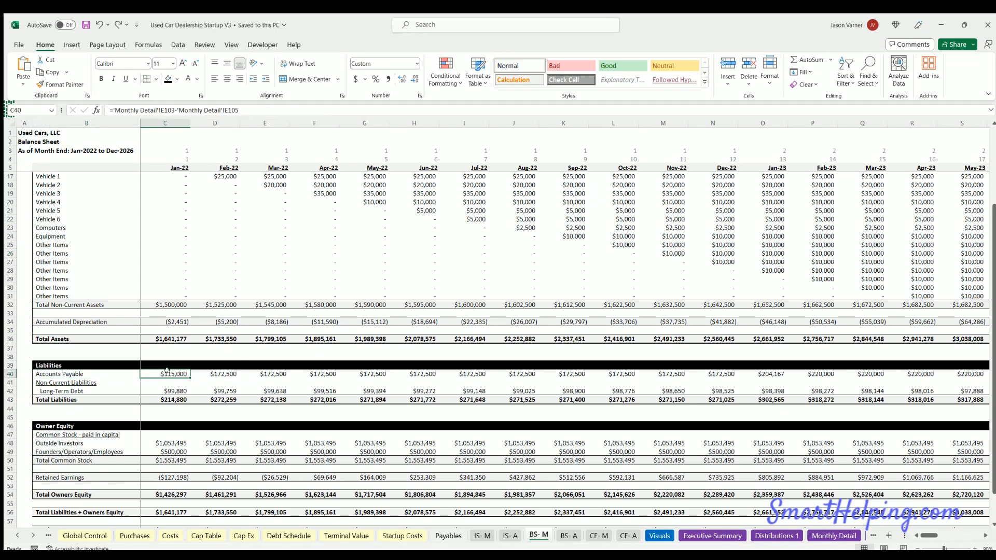
Examine the final months of the monthly balance sheet and the Include Terminal Value? assumption in Global Control.
{"action": "scroll", "coordinate": [661, 391], "scroll_direction": "up", "scroll_amount": 4}
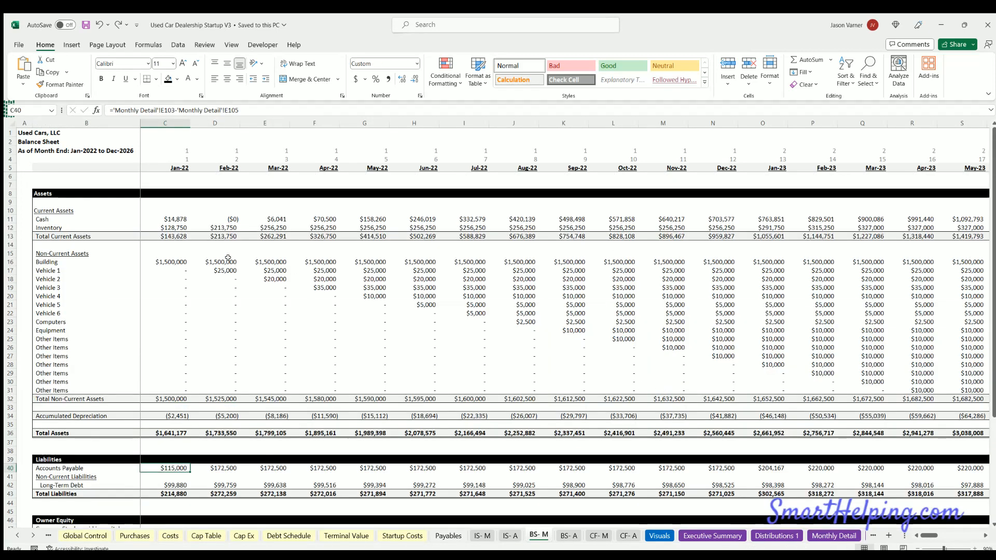
{"action": "left_click_drag", "start_coordinate": [930, 535], "coordinate": [972, 535]}
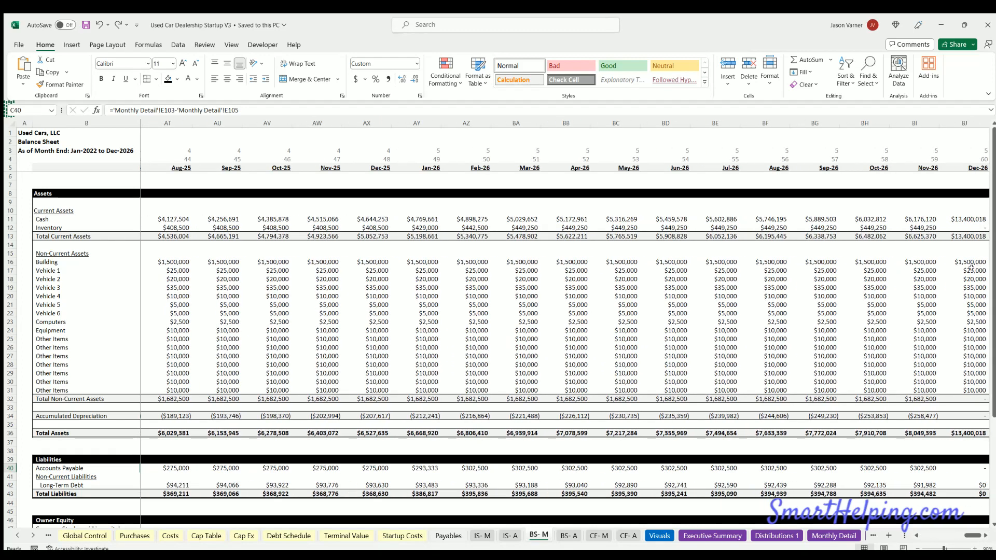
{"action": "left_click", "coordinate": [89, 537]}
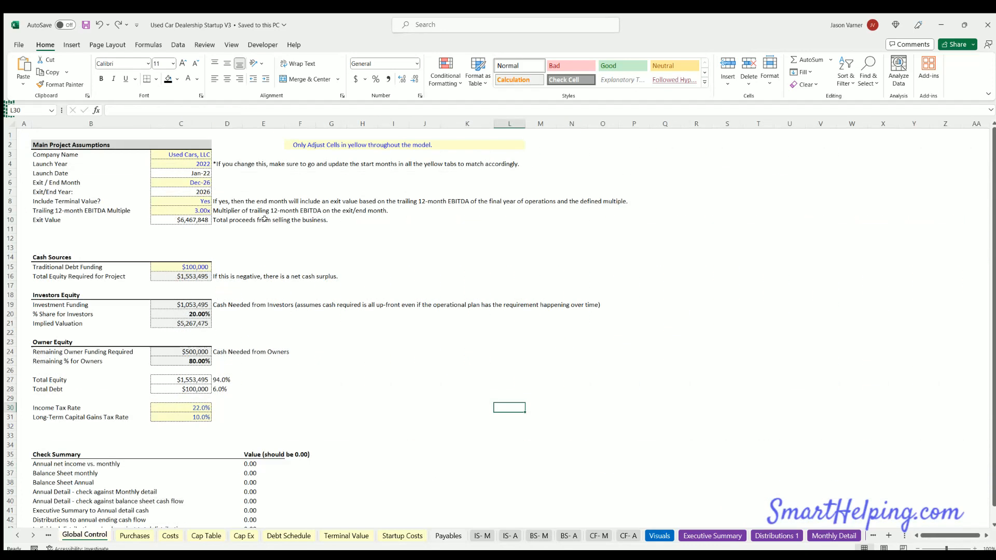
{"action": "left_click", "coordinate": [179, 199]}
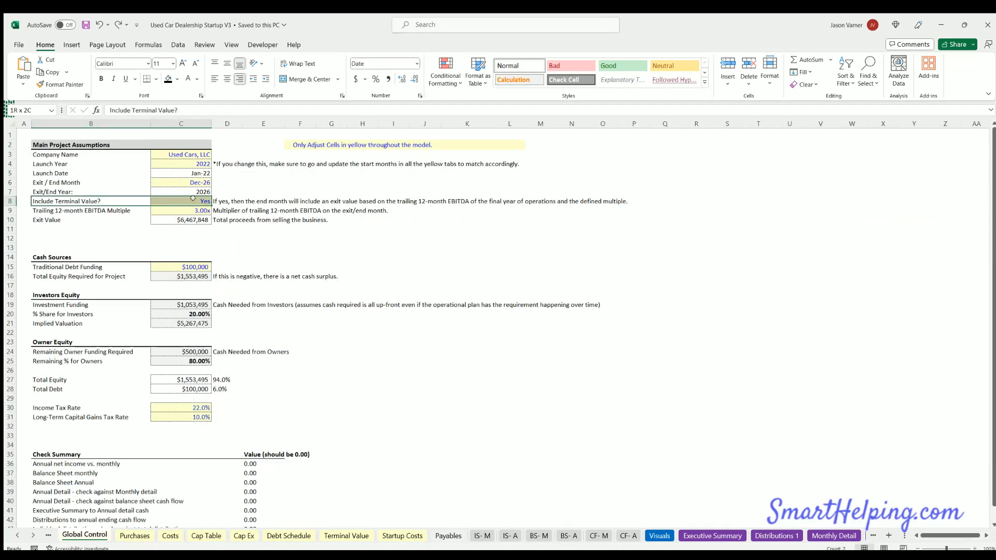
Inspect the Inventory and Accounts Payable formulas for Nov-26 and Dec-26 in the monthly balance sheet.
{"action": "left_click", "coordinate": [538, 536]}
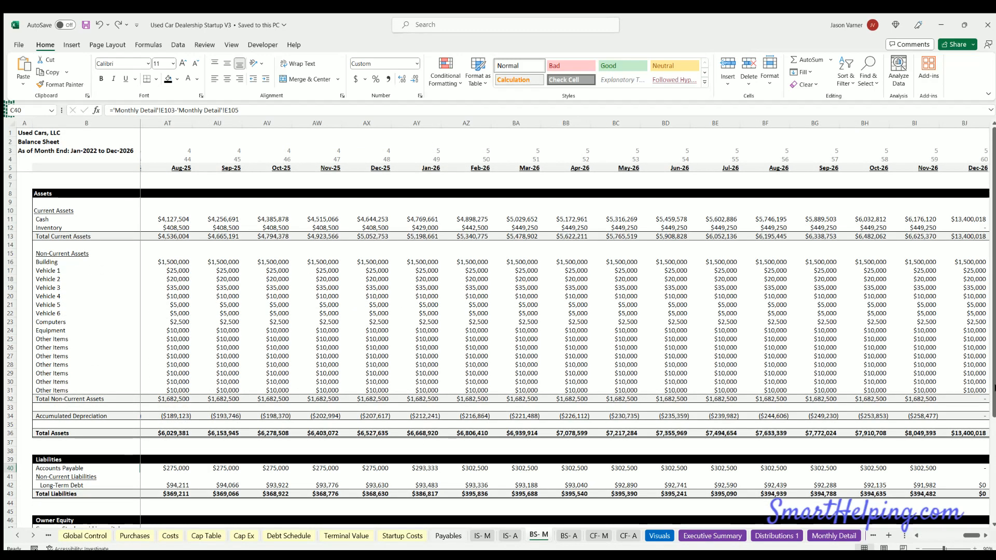
{"action": "left_click", "coordinate": [917, 227]}
{"action": "left_click", "coordinate": [951, 227]}
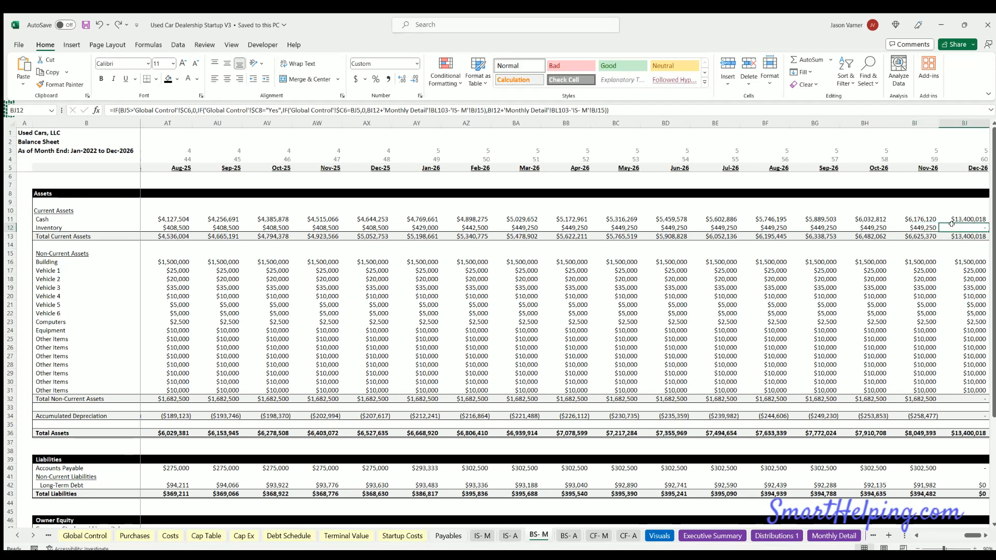
{"action": "left_click", "coordinate": [919, 226]}
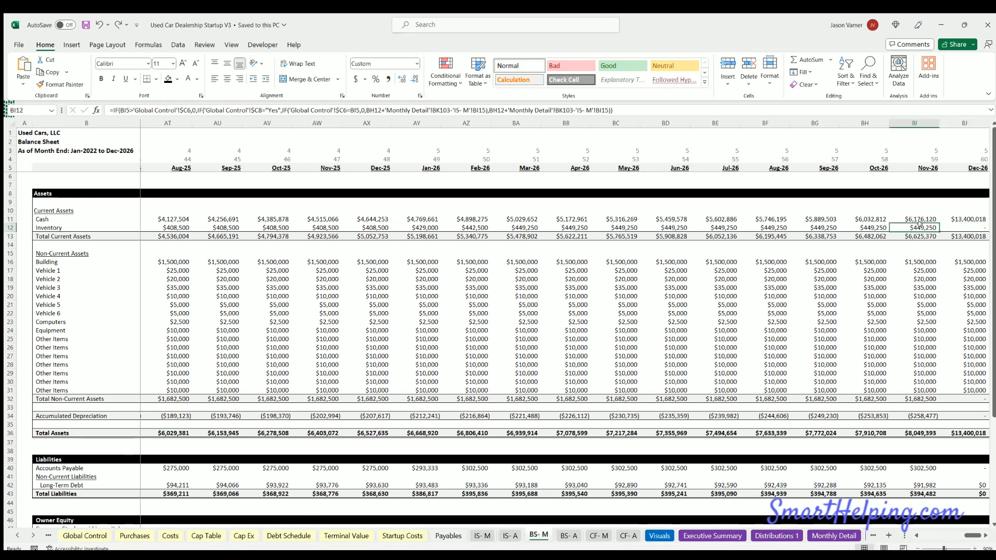
{"action": "left_click", "coordinate": [958, 224]}
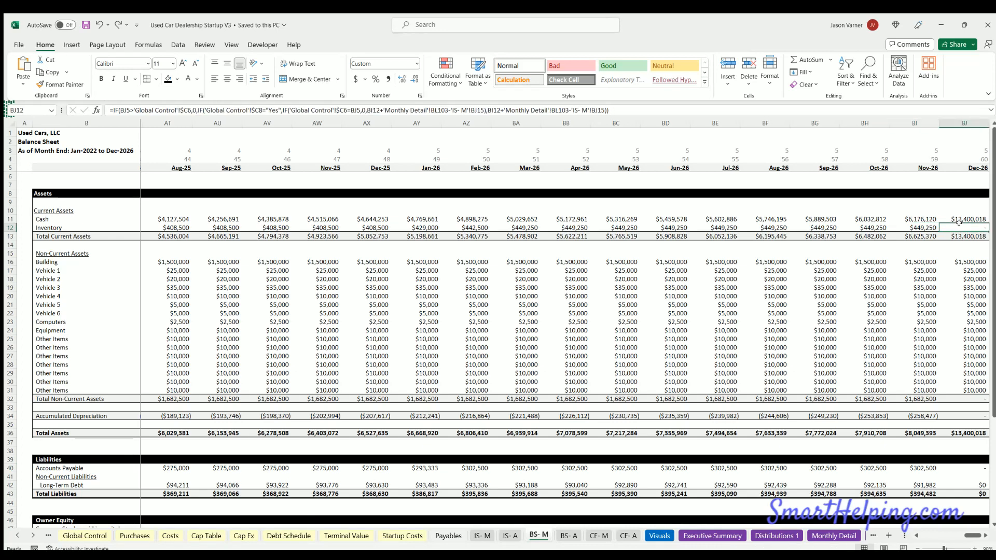
{"action": "left_click", "coordinate": [923, 464]}
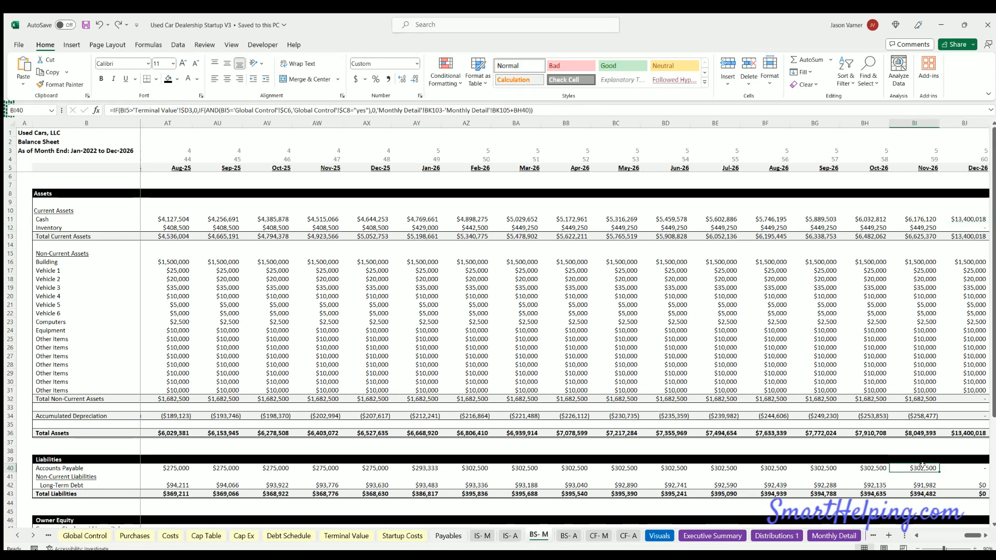
{"action": "left_click", "coordinate": [956, 465]}
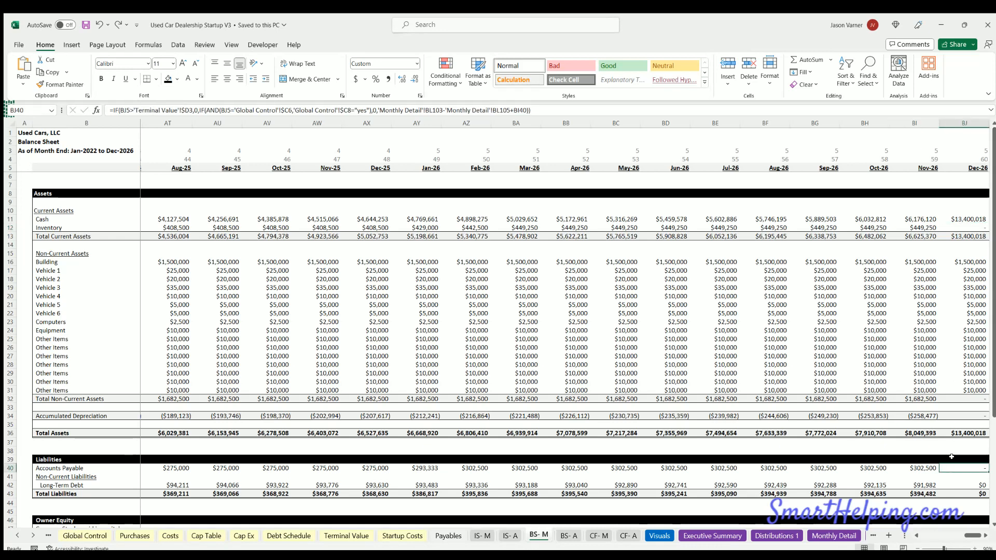
Review the Check row under the monthly balance sheet and the Dec-26 column of the monthly cash flow statement.
{"action": "scroll", "coordinate": [916, 382], "scroll_direction": "down", "scroll_amount": 4}
{"action": "scroll", "coordinate": [937, 425], "scroll_direction": "down", "scroll_amount": 4}
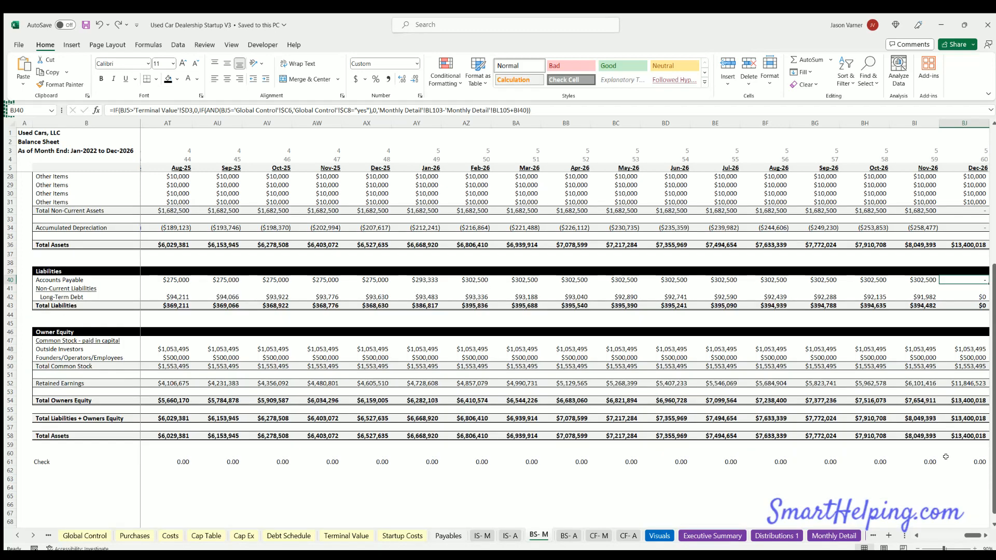
{"action": "scroll", "coordinate": [945, 456], "scroll_direction": "up", "scroll_amount": 7}
{"action": "left_click", "coordinate": [625, 537]}
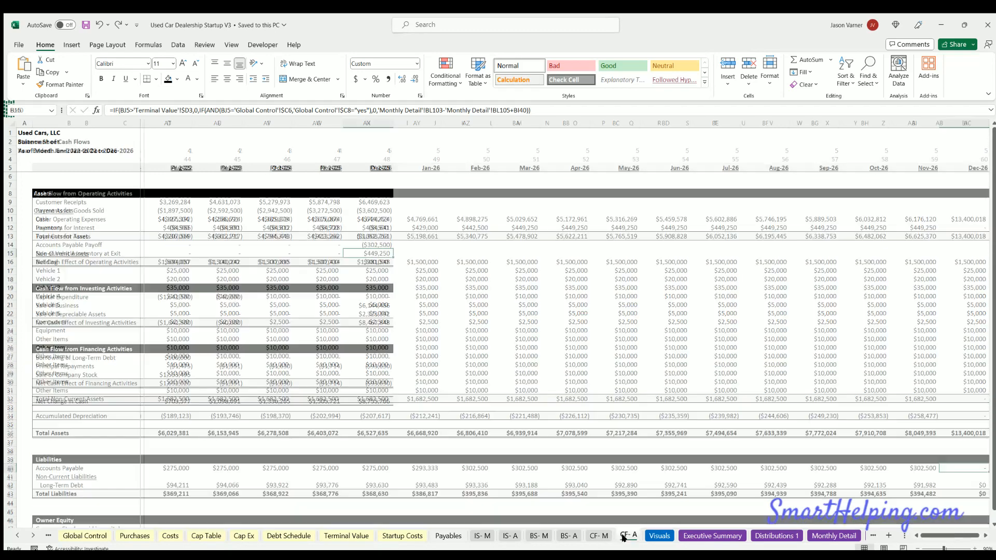
{"action": "left_click", "coordinate": [597, 537]}
{"action": "left_click_drag", "start_coordinate": [931, 536], "coordinate": [991, 537]}
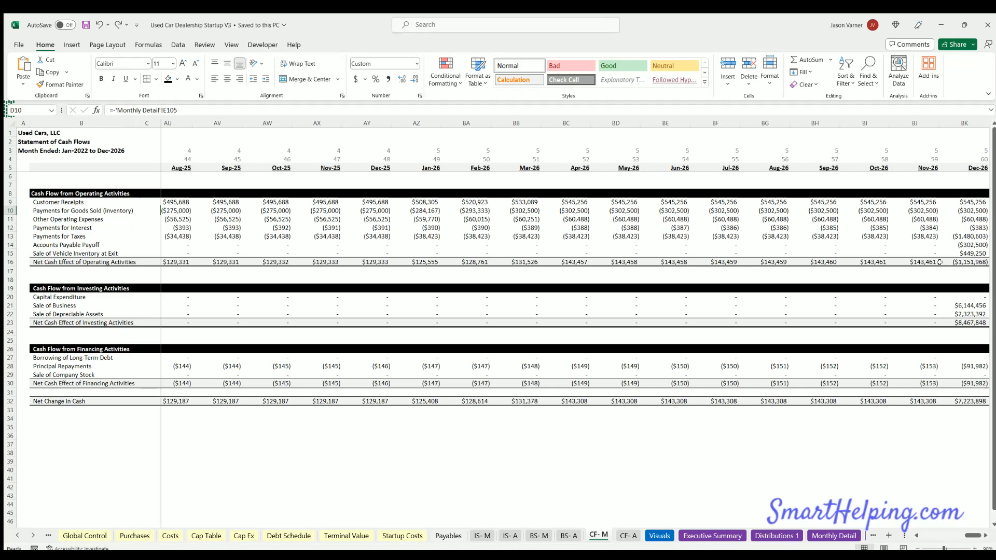
Turn off the Include Terminal Value? assumption in Global Control.
{"action": "left_click", "coordinate": [85, 534]}
{"action": "left_click", "coordinate": [215, 201]}
{"action": "left_click", "coordinate": [203, 216]}
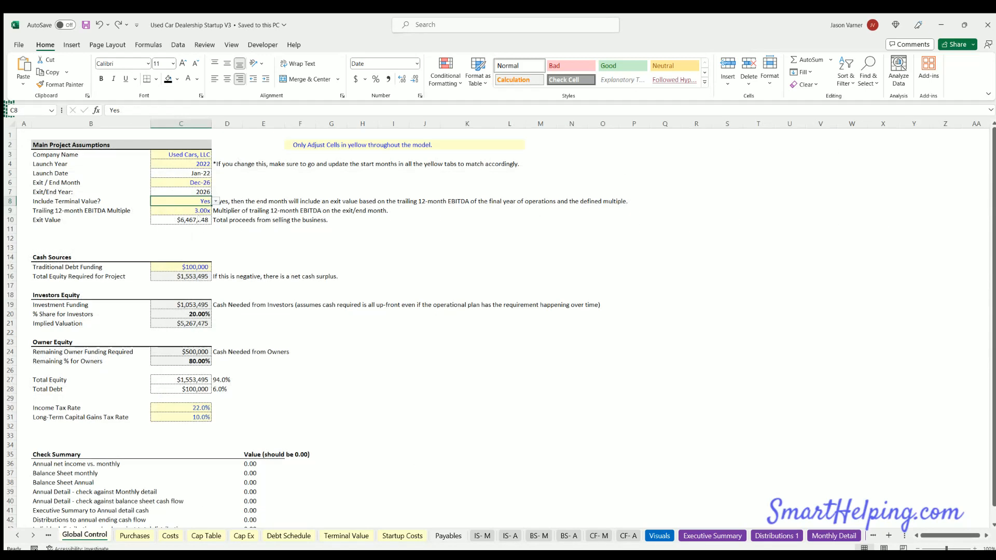
Check the Dec-26 exit rows in the monthly cash flow statement and Accounts Payable, Inventory and the Check row in the monthly balance sheet.
{"action": "left_click", "coordinate": [599, 535]}
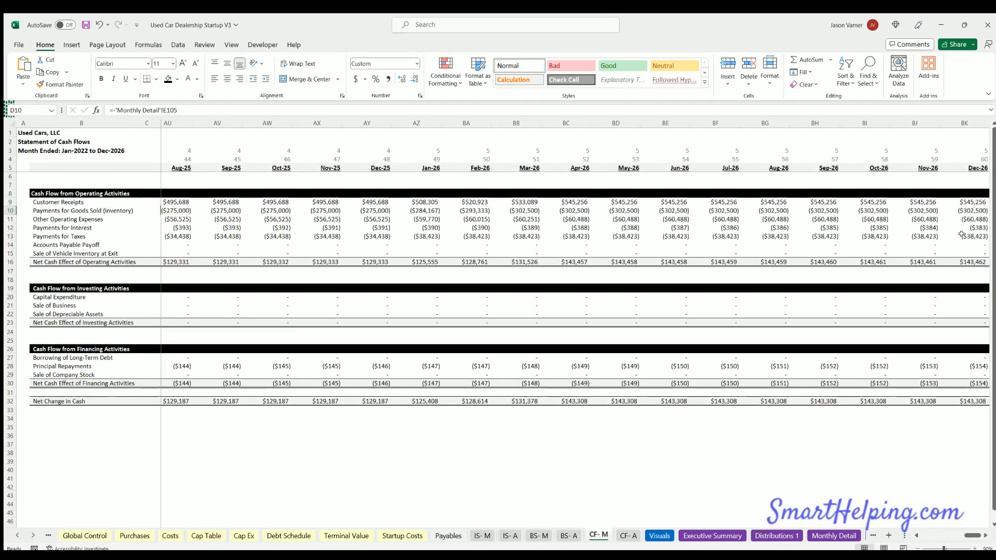
{"action": "key", "text": "ctrl+Page_Up"}
{"action": "key", "text": "ctrl+Page_Up"}
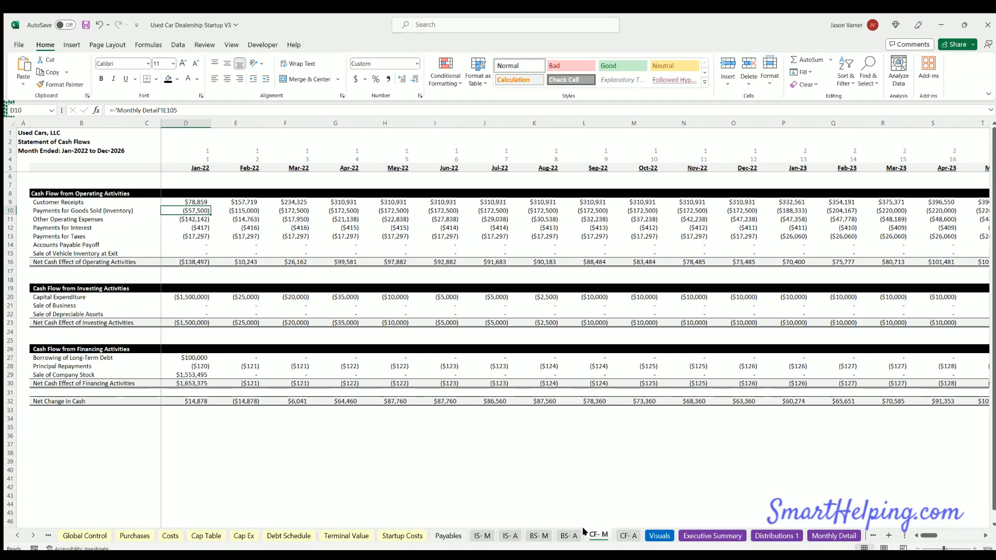
{"action": "scroll", "coordinate": [817, 485], "scroll_direction": "down", "scroll_amount": 7}
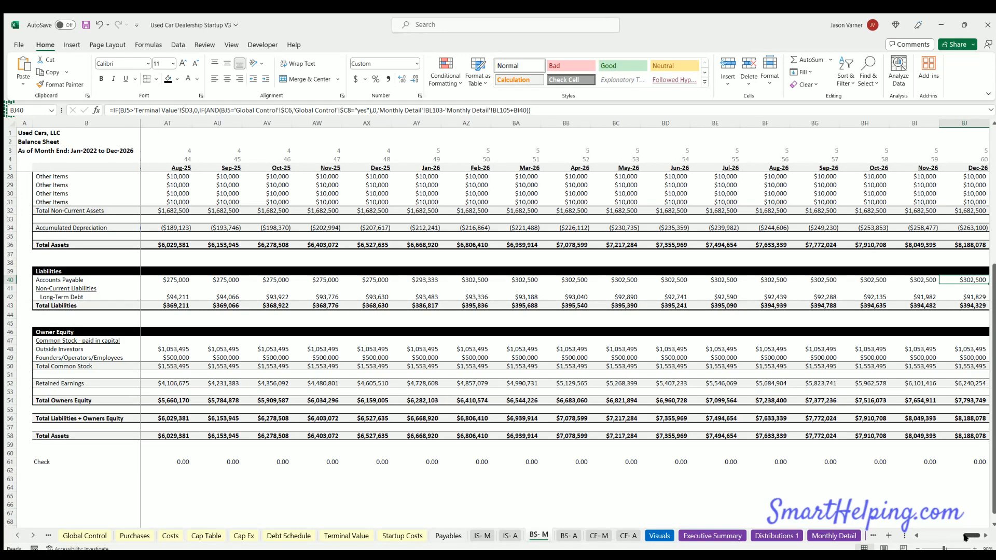
{"action": "scroll", "coordinate": [946, 276], "scroll_direction": "right", "scroll_amount": 1}
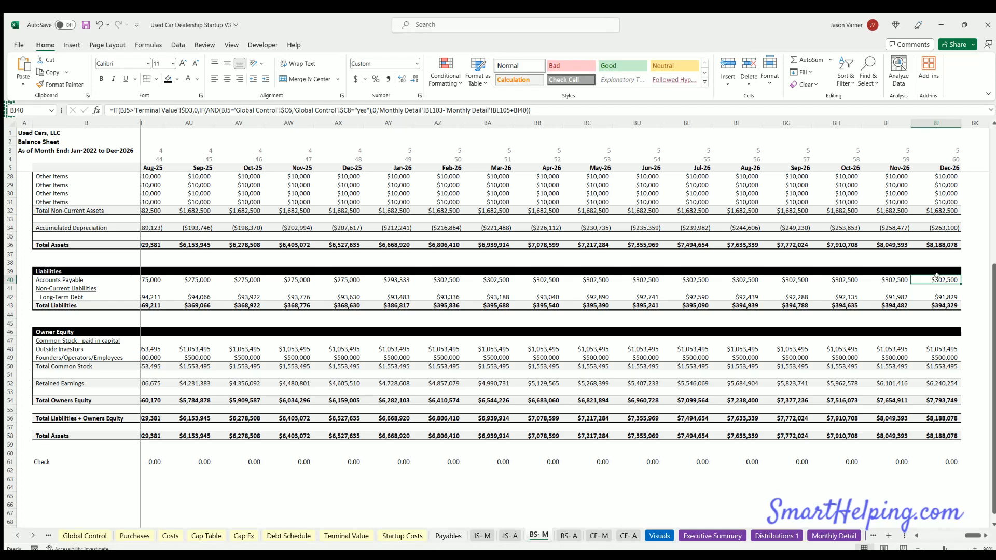
{"action": "scroll", "coordinate": [928, 280], "scroll_direction": "up", "scroll_amount": 7}
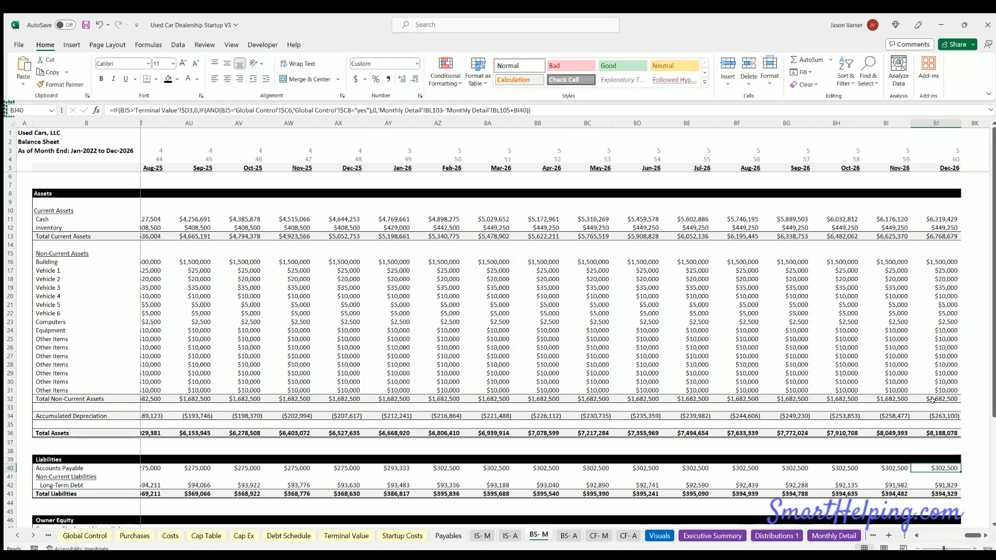
{"action": "left_click_drag", "start_coordinate": [966, 539], "coordinate": [928, 536]}
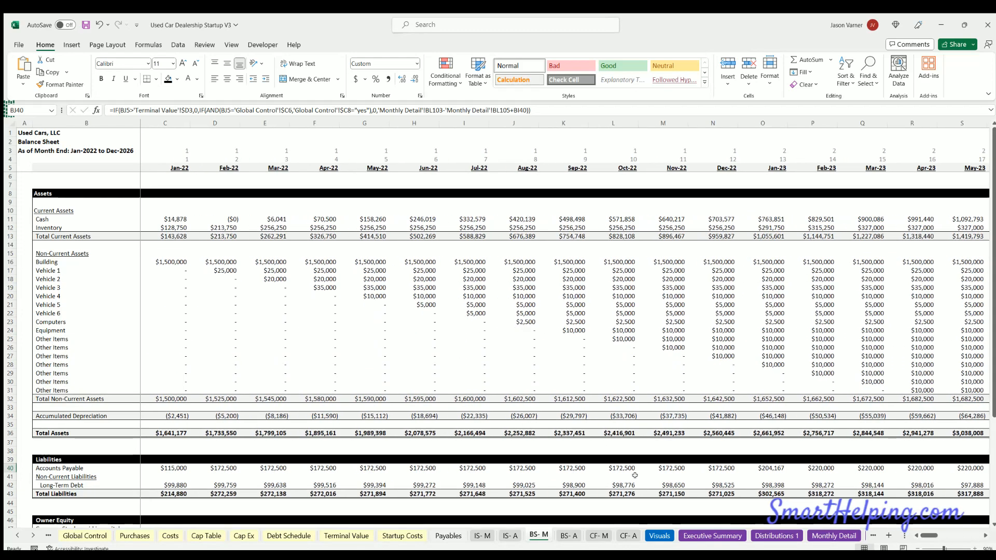
Look through the monthly and annual cash flow statements, balance sheets and income statements, ending at the Payables schedule.
{"action": "left_click", "coordinate": [566, 536]}
{"action": "left_click", "coordinate": [602, 535]}
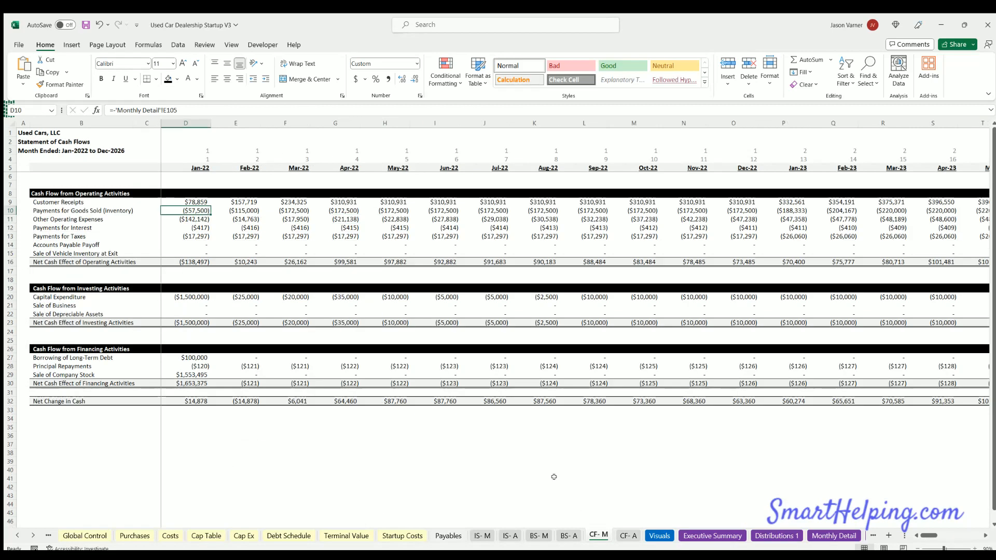
{"action": "left_click", "coordinate": [626, 535]}
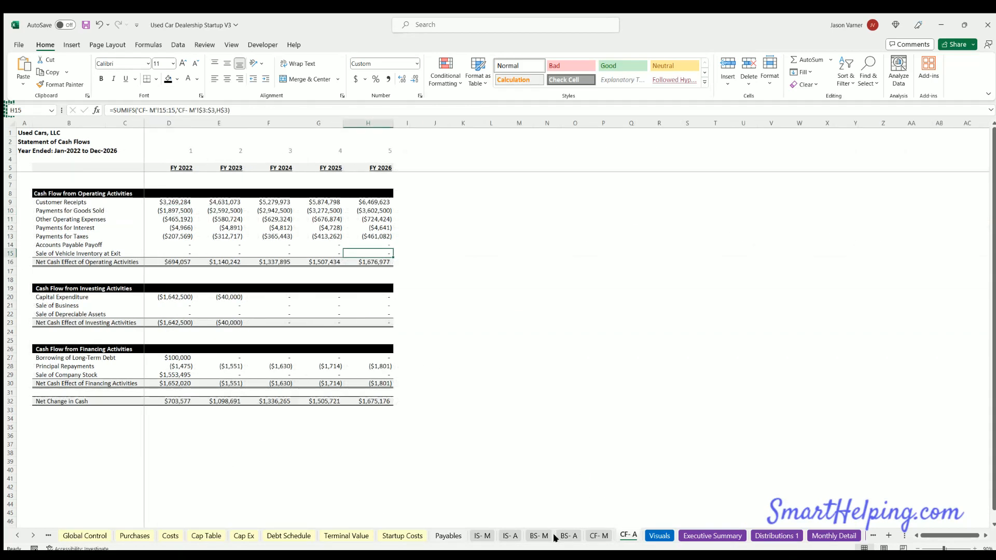
{"action": "left_click", "coordinate": [537, 536]}
{"action": "left_click", "coordinate": [566, 535]}
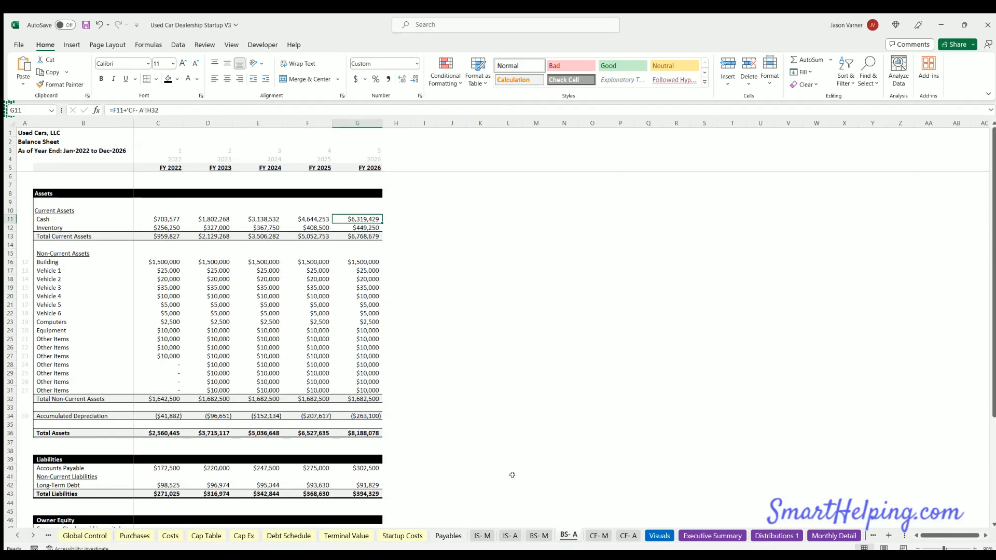
{"action": "left_click", "coordinate": [508, 535]}
{"action": "left_click", "coordinate": [482, 535]}
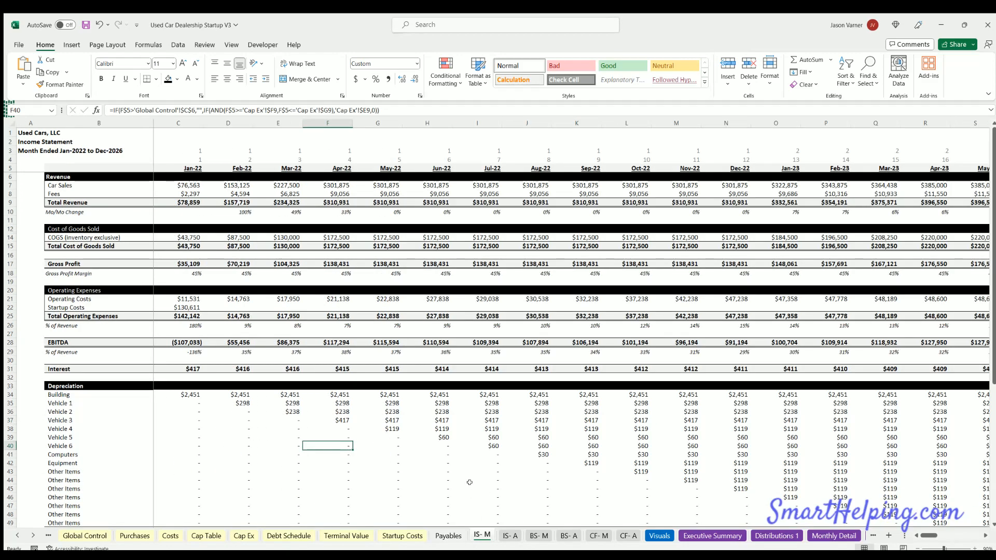
{"action": "left_click", "coordinate": [445, 536]}
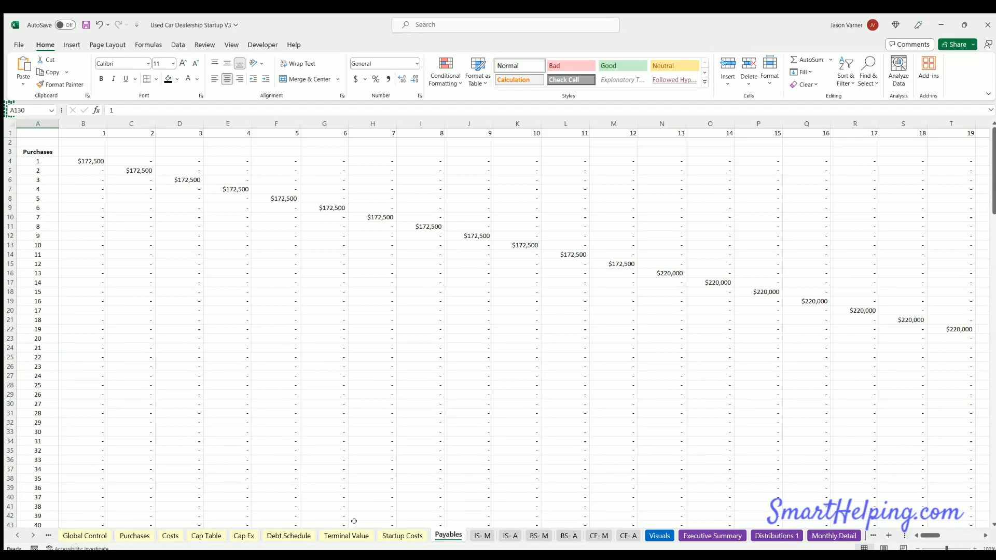
Review the Month # and % Paid cells of the Purchasing Terms in the Purchases sheet, and save the workbook.
{"action": "left_click", "coordinate": [17, 535]}
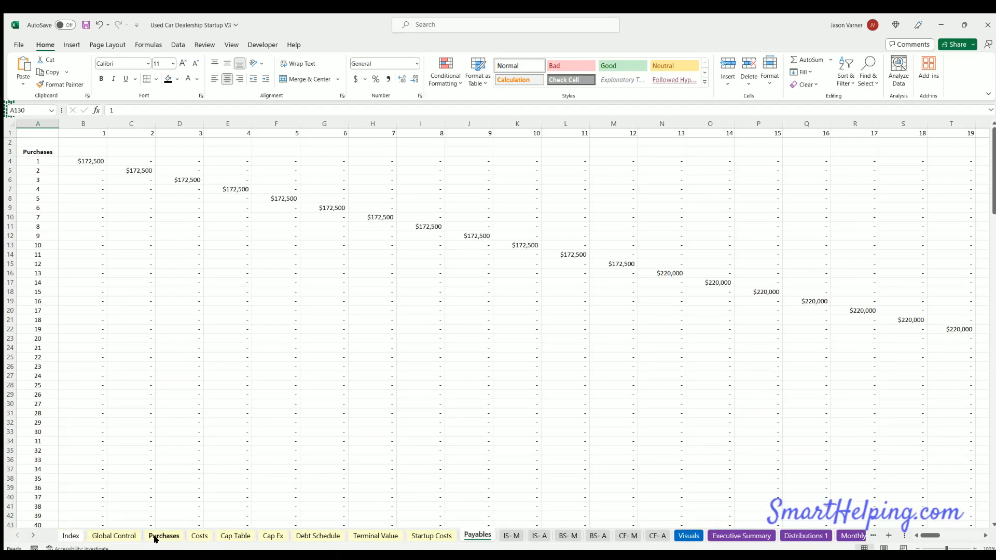
{"action": "left_click", "coordinate": [155, 537]}
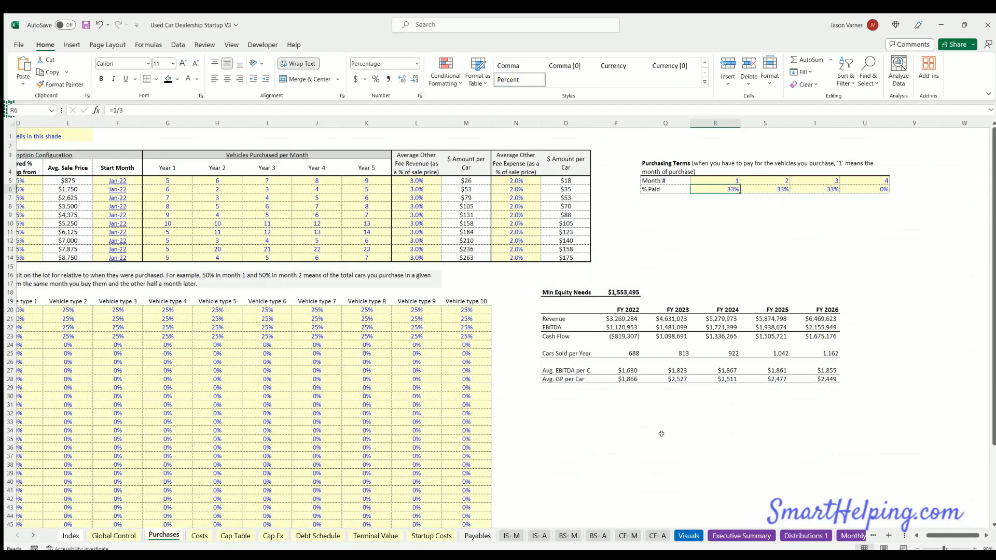
{"action": "left_click", "coordinate": [726, 178]}
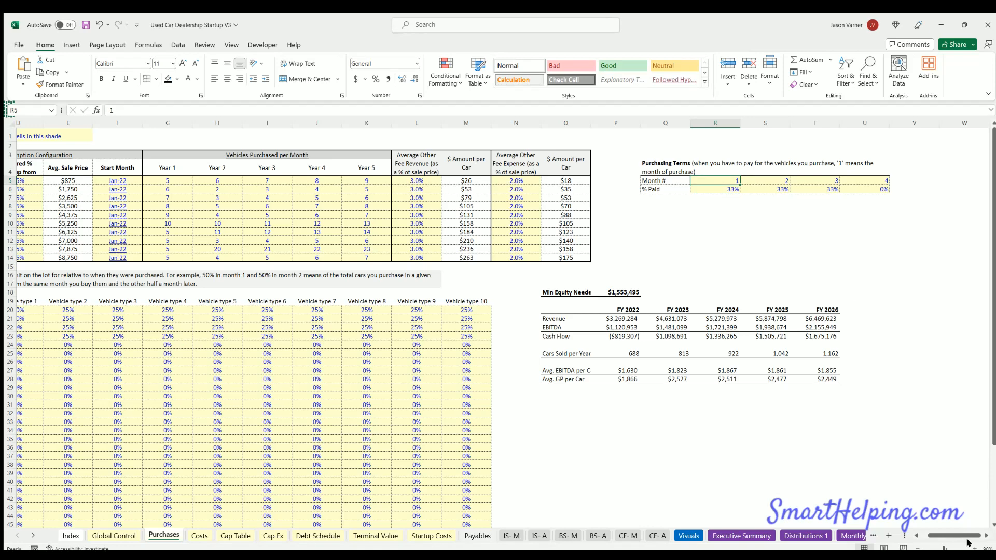
{"action": "left_click_drag", "start_coordinate": [944, 538], "coordinate": [921, 538]}
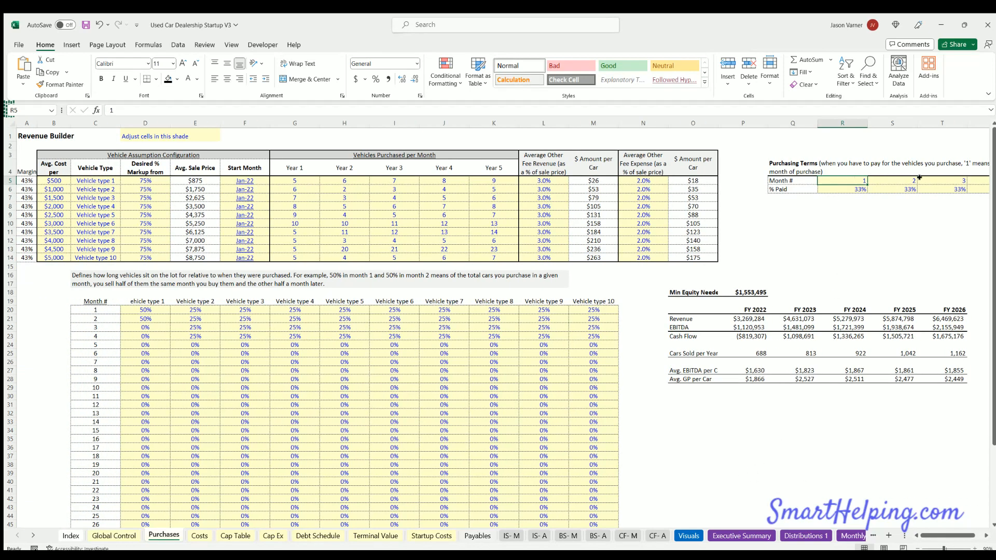
{"action": "left_click_drag", "start_coordinate": [919, 177], "coordinate": [923, 187]}
{"action": "left_click", "coordinate": [849, 187]}
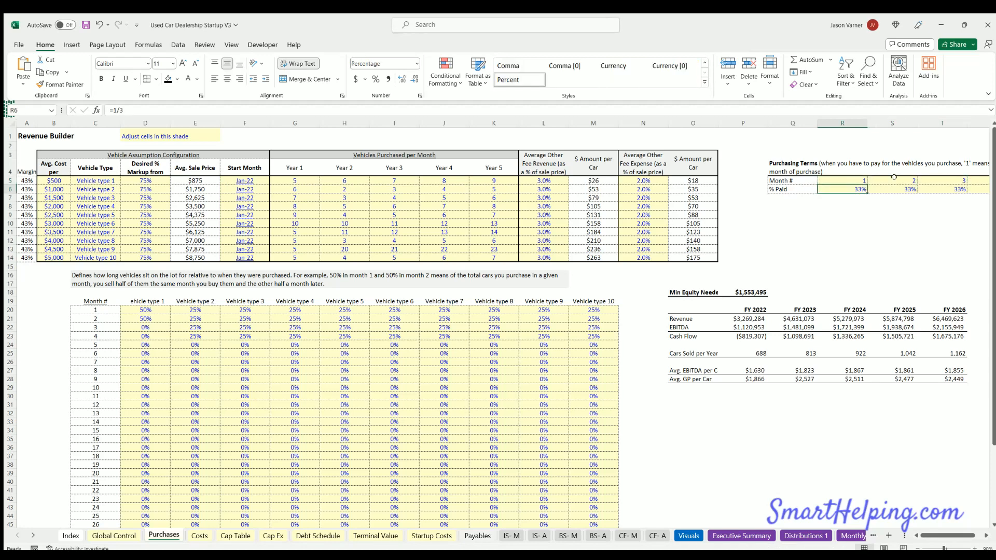
{"action": "left_click", "coordinate": [86, 25]}
{"action": "left_click", "coordinate": [33, 326]}
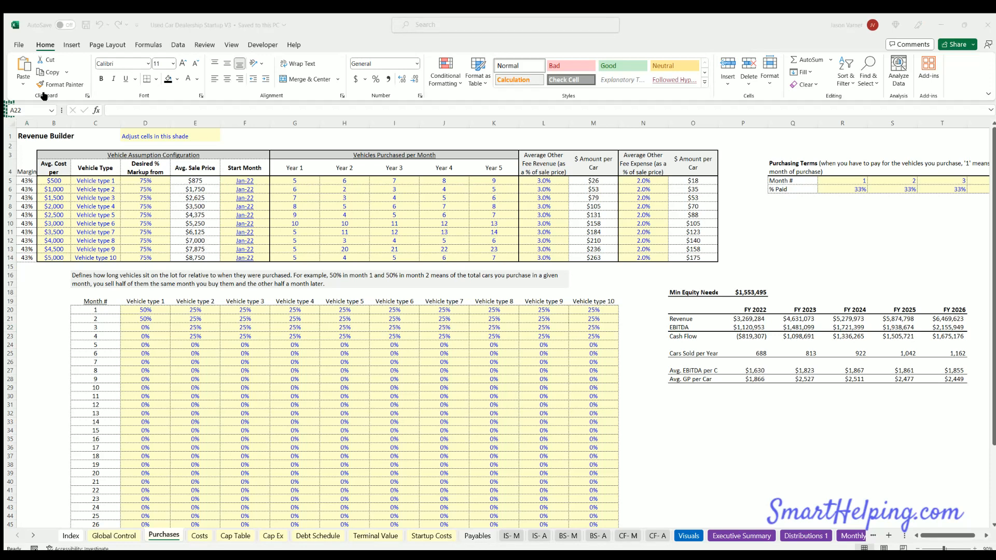
Switch to the SmartHelping site in the browser and review the Used Car Dealership model listed under Automotive Industry Financial Models.
{"action": "left_click", "coordinate": [265, 524]}
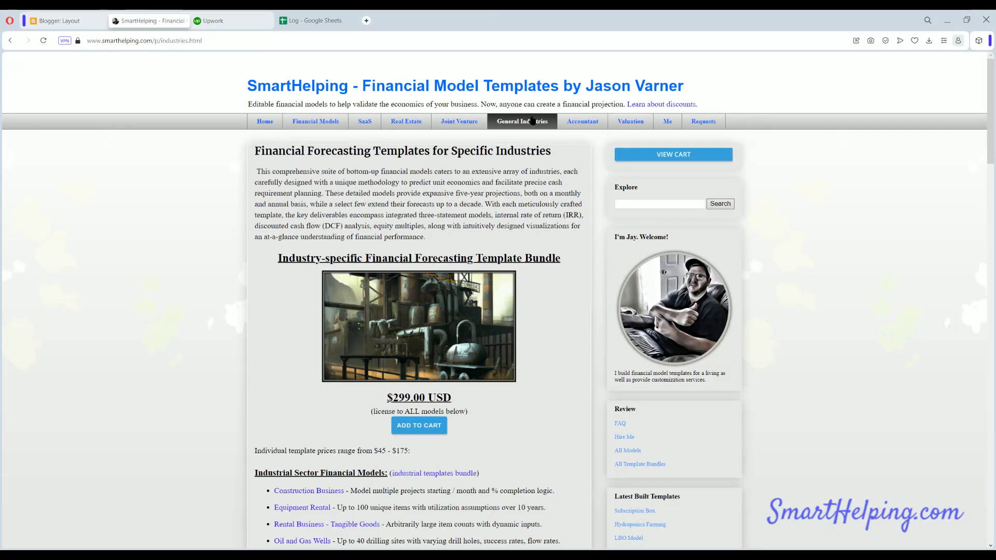
{"action": "scroll", "coordinate": [281, 372], "scroll_direction": "down", "scroll_amount": 3}
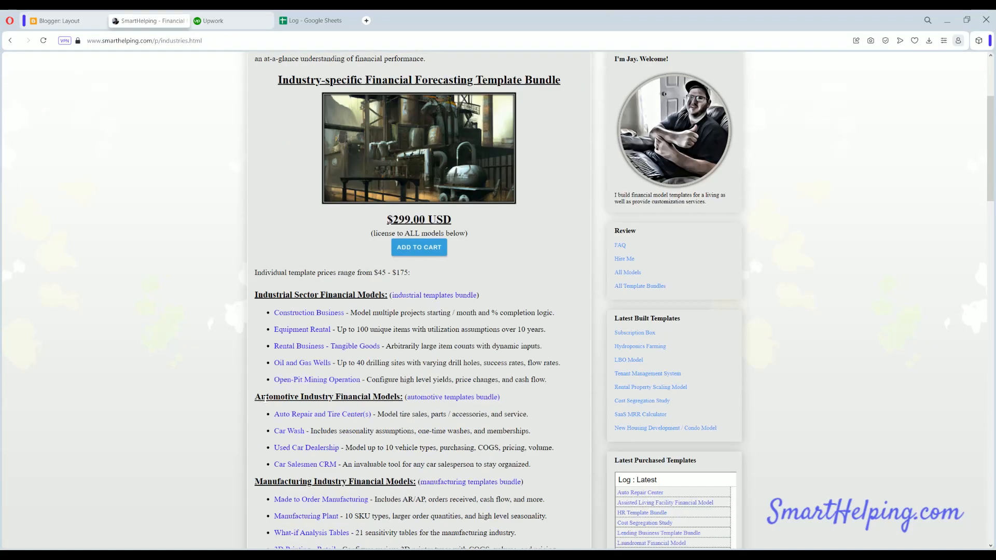
{"action": "left_click_drag", "start_coordinate": [260, 397], "coordinate": [348, 397]}
{"action": "left_click", "coordinate": [404, 416]}
{"action": "left_click", "coordinate": [292, 449]}
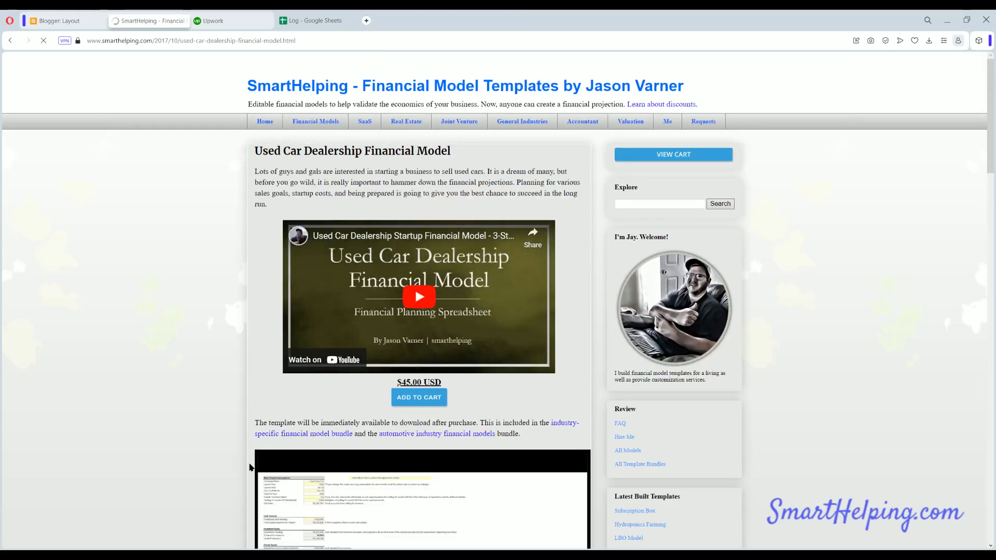
{"action": "scroll", "coordinate": [250, 466], "scroll_direction": "down", "scroll_amount": 3}
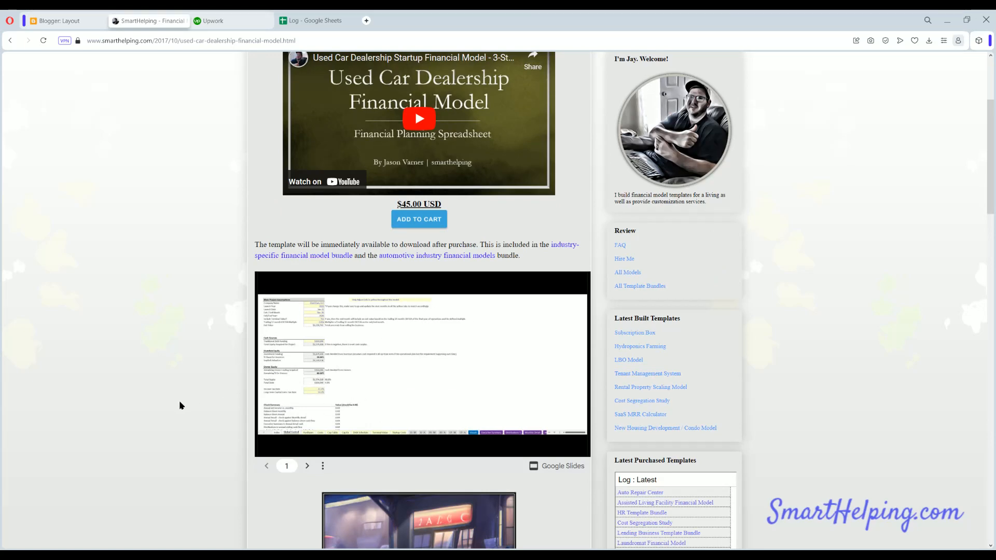
{"action": "scroll", "coordinate": [180, 403], "scroll_direction": "up", "scroll_amount": 3}
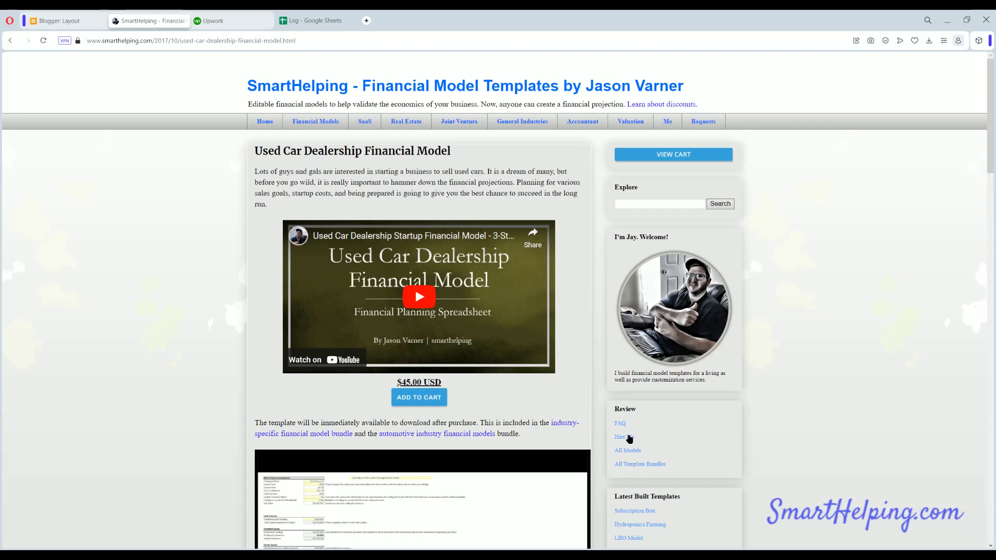
Review the Industry-Specific and Super Smart Bundle entries in the list of all template bundles, and open The Super Smart Bundle.
{"action": "left_click", "coordinate": [620, 467]}
{"action": "left_click_drag", "start_coordinate": [374, 277], "coordinate": [350, 277]}
{"action": "left_click", "coordinate": [367, 276]}
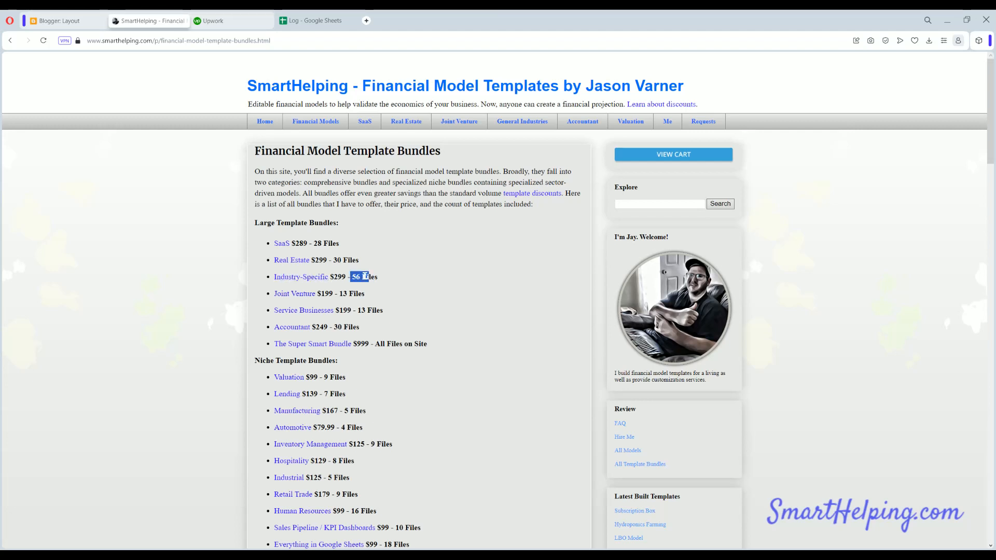
{"action": "left_click", "coordinate": [370, 291]}
{"action": "left_click_drag", "start_coordinate": [418, 345], "coordinate": [368, 345]}
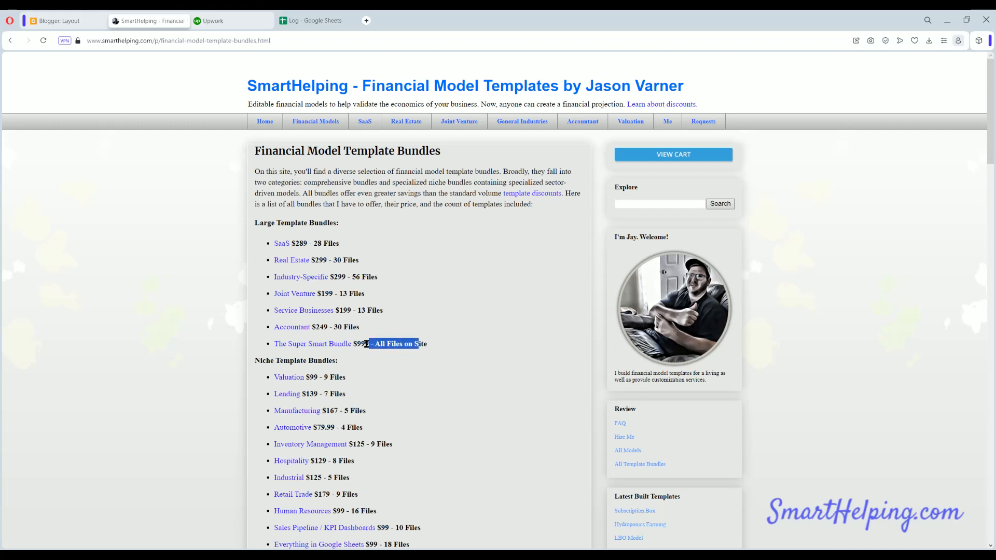
{"action": "left_click", "coordinate": [389, 345]}
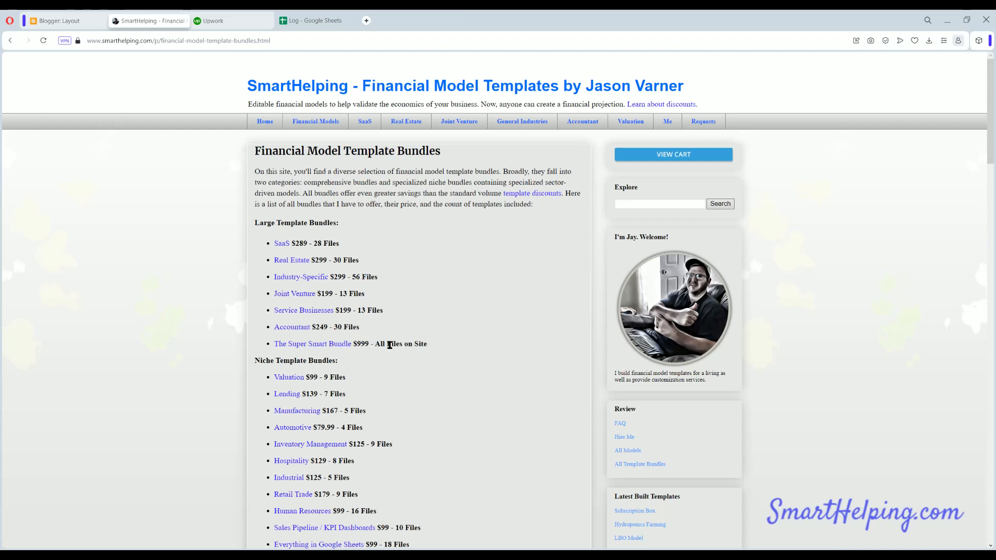
{"action": "left_click_drag", "start_coordinate": [418, 345], "coordinate": [374, 344]}
{"action": "left_click", "coordinate": [325, 346]}
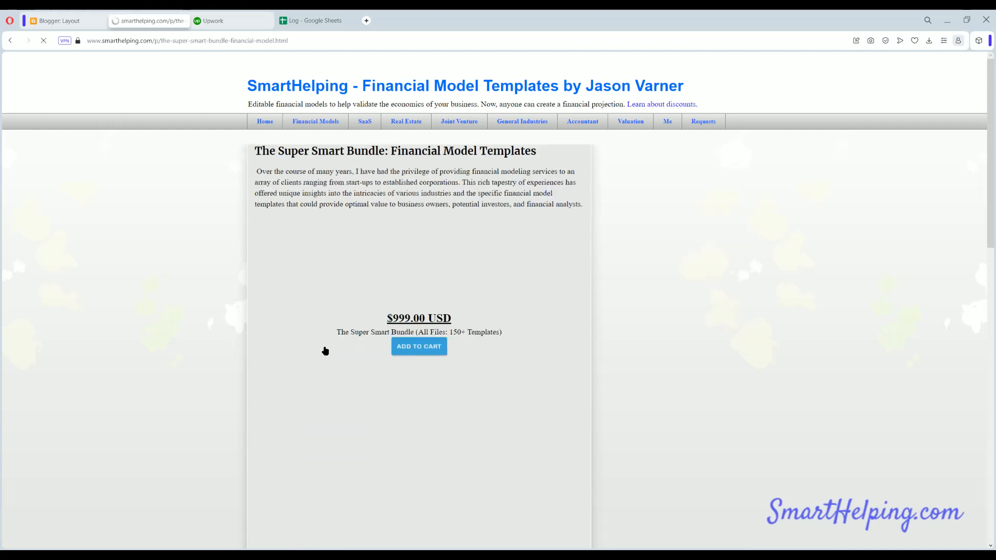